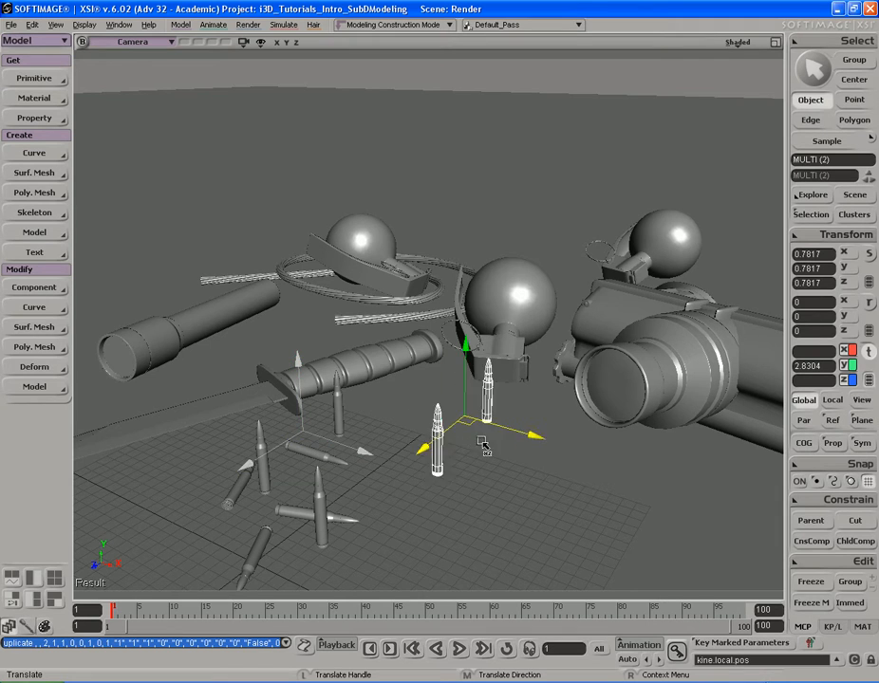
- Rotate the two selected bullets about the Y axis, using COG to turn them around their shared centre to about -73.4 degrees
key(c)
drag(445, 453, 528, 465)
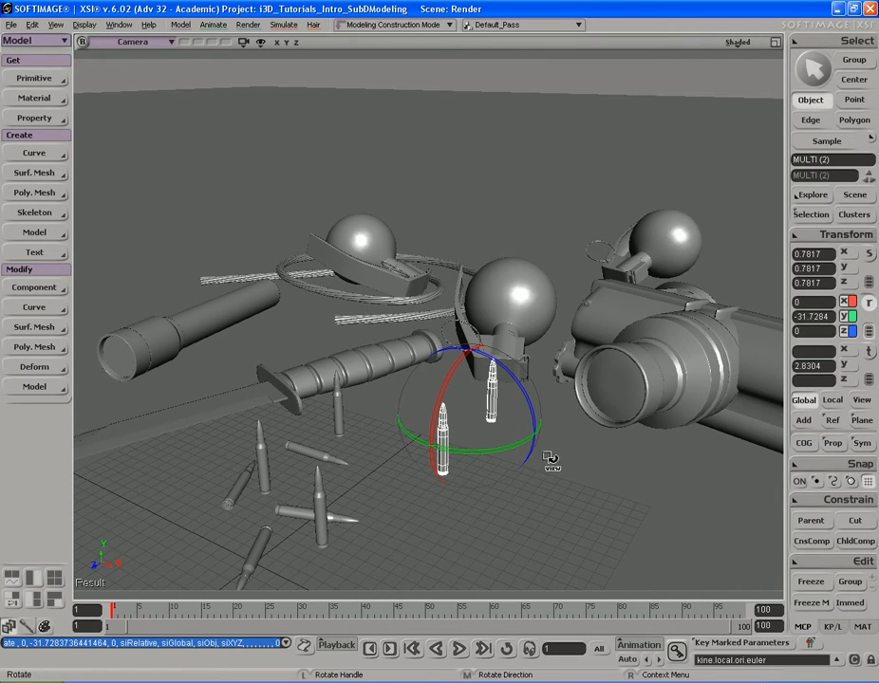
click(802, 444)
drag(435, 459, 457, 455)
- Move the bullet pair in front of the middle grenade and rotate it about Y to about -56.3 degrees
key(v)
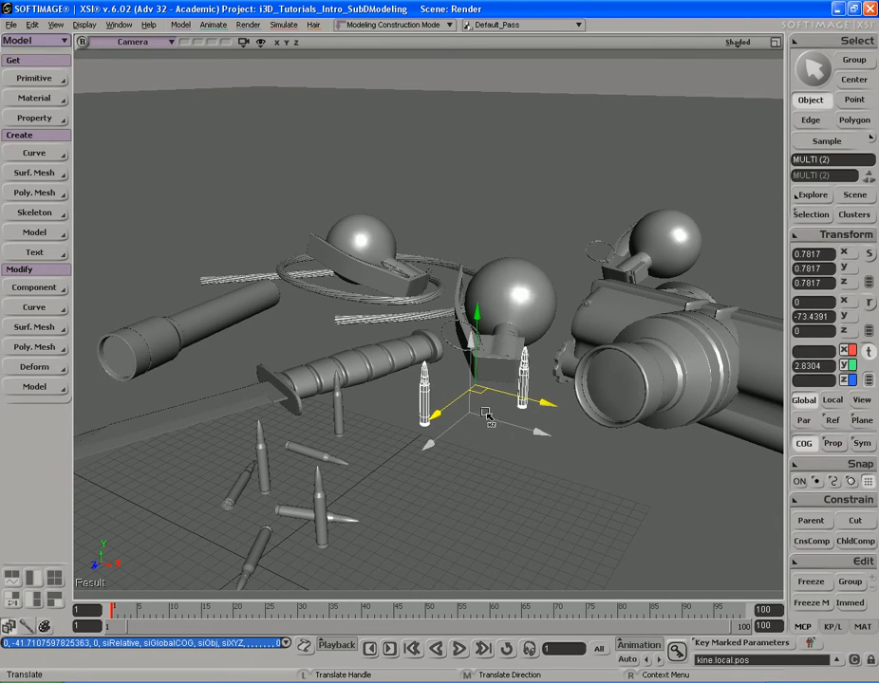
drag(481, 417, 496, 418)
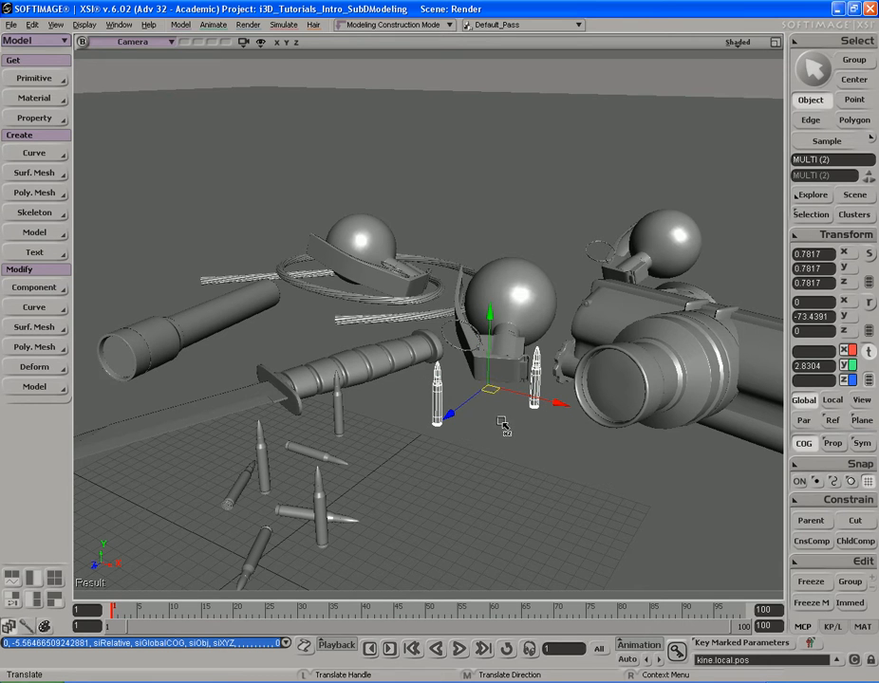
key(c)
drag(497, 420, 513, 417)
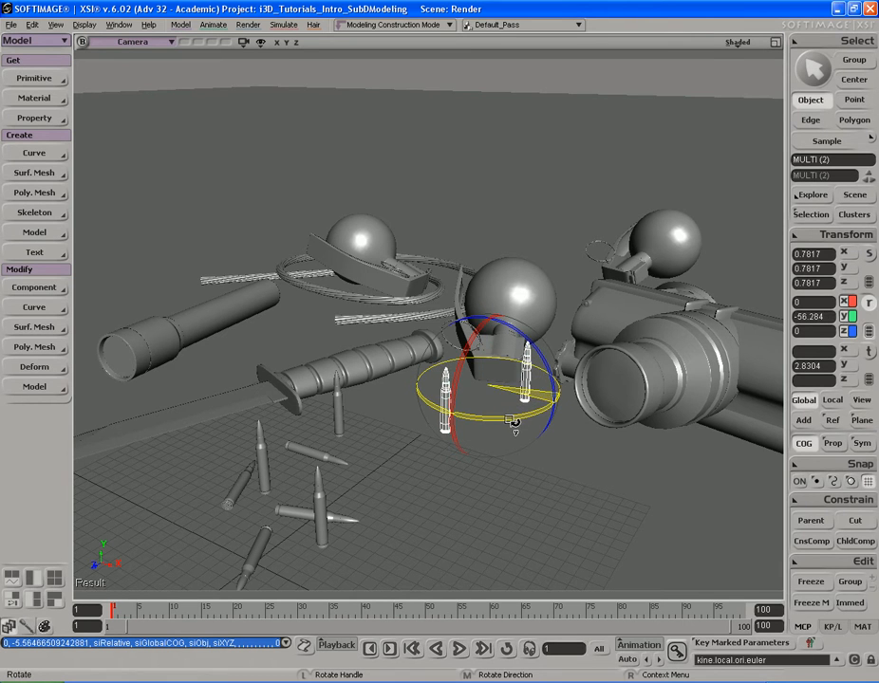
- Deselect the bullets and pull the camera back to frame the whole arrangement of props
key(space)
key(s)
middle_drag(535, 437, 532, 408)
drag(531, 408, 532, 429)
right_drag(532, 430, 535, 427)
key(s)
key(ctrl+shift+s)
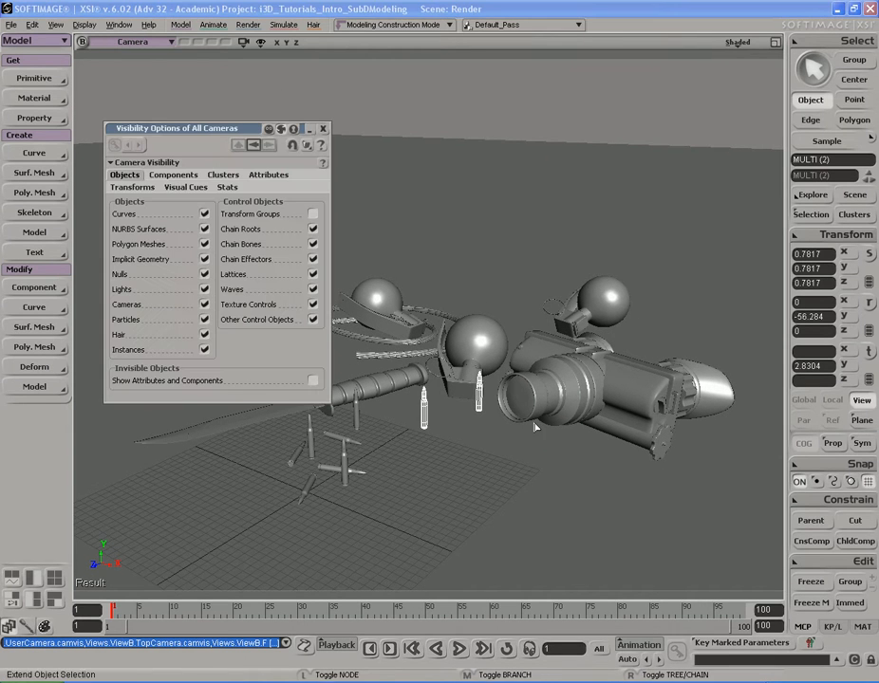
click(323, 129)
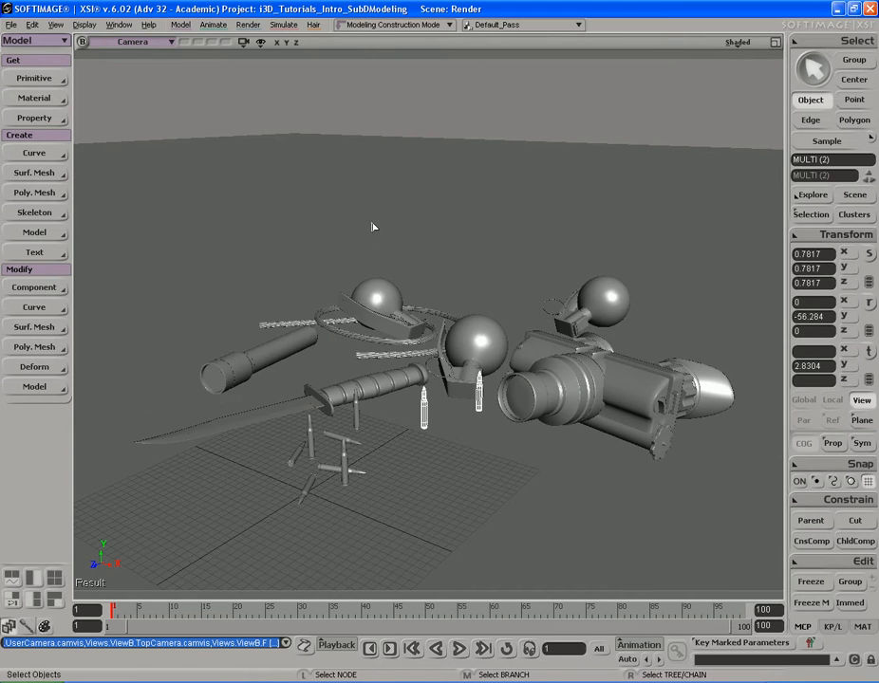
click(516, 440)
key(s)
middle_drag(390, 423, 505, 400)
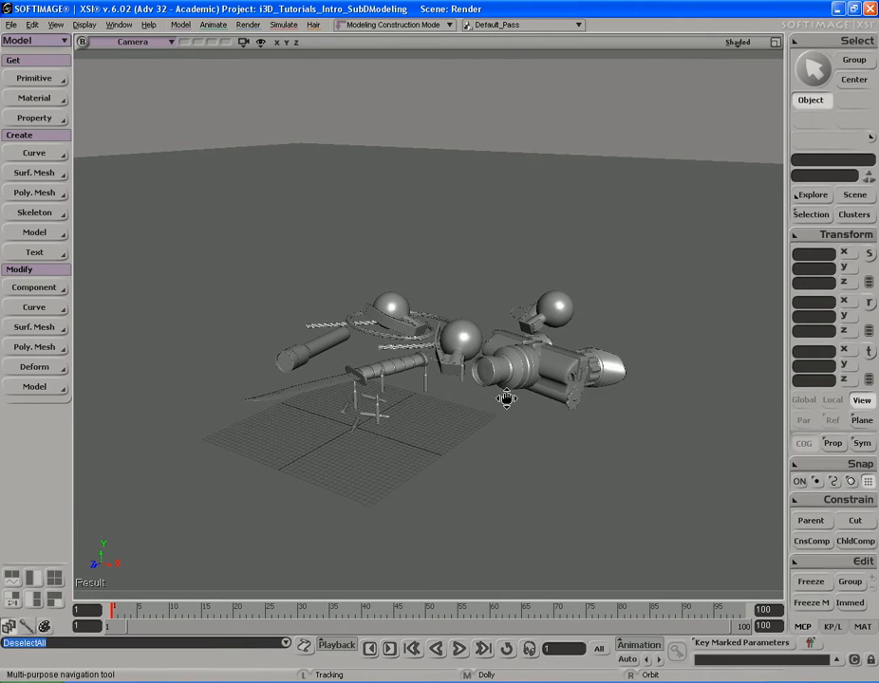
drag(506, 400, 503, 406)
right_drag(504, 406, 501, 404)
drag(501, 404, 505, 402)
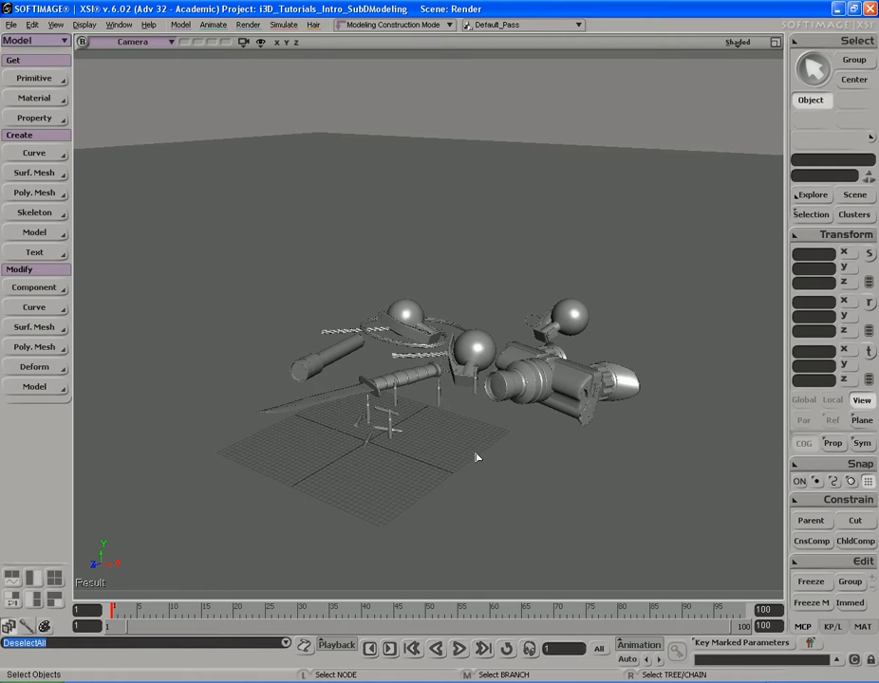
- Enable Final Gathering in the mental ray settings of the Render Manager, review its options and collapse the manager
key(3)
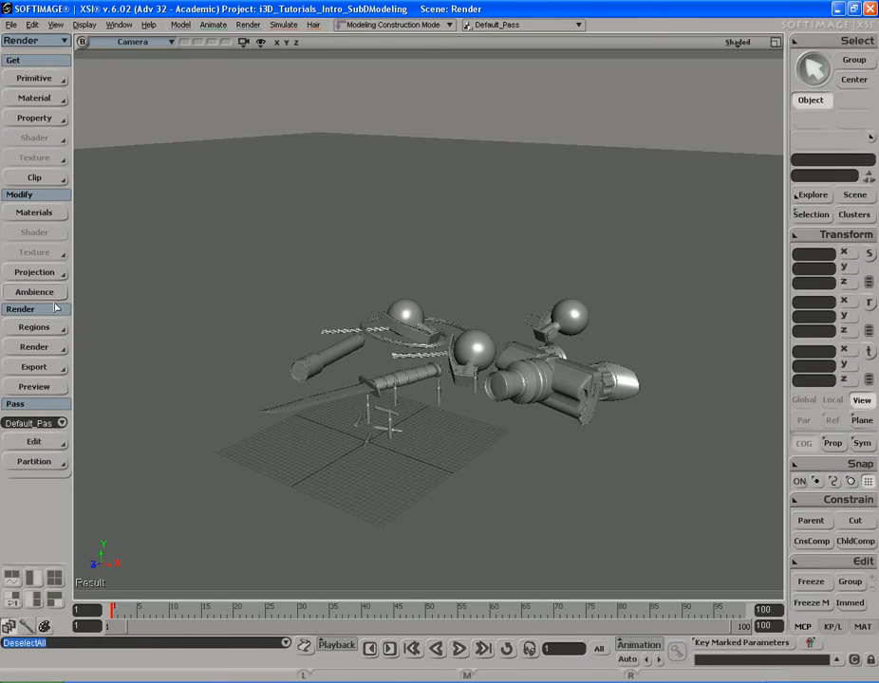
click(43, 351)
click(121, 445)
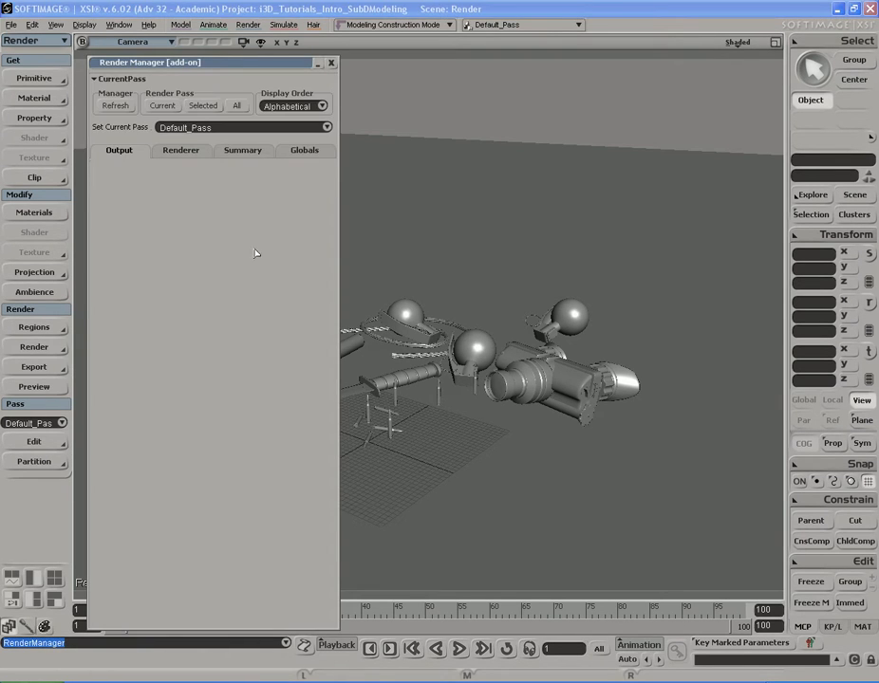
click(183, 151)
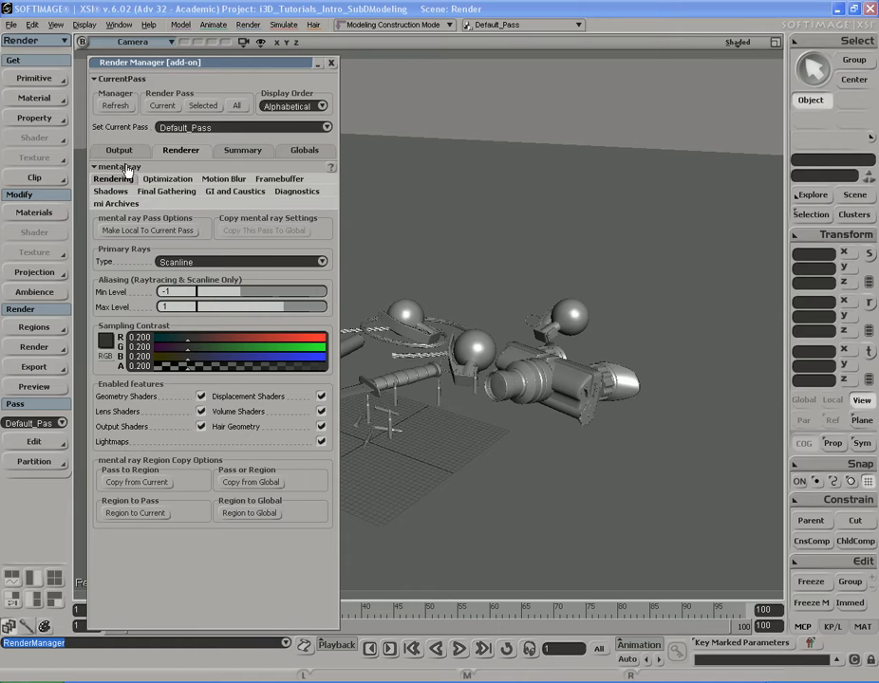
click(167, 191)
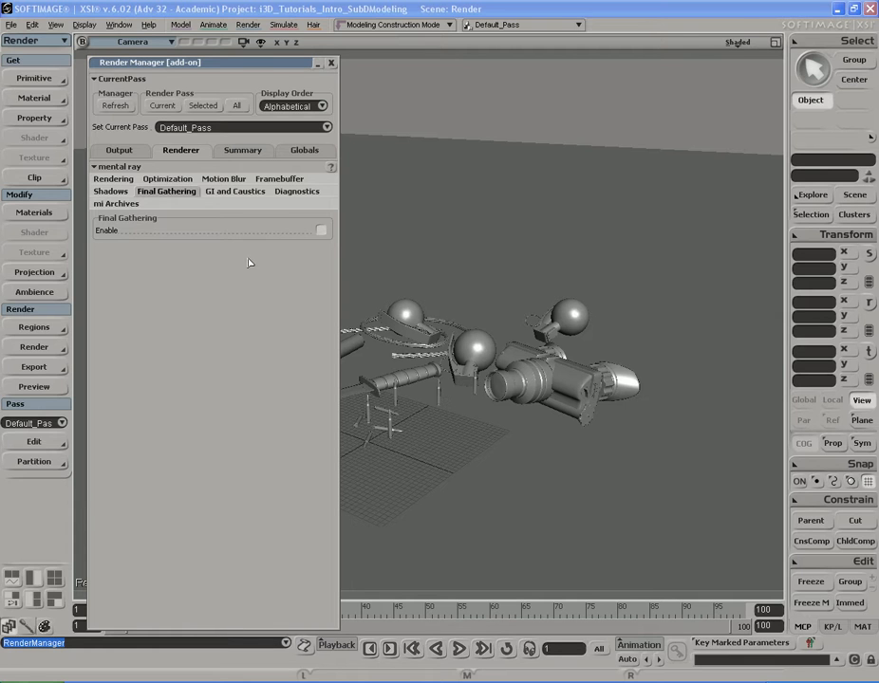
click(322, 231)
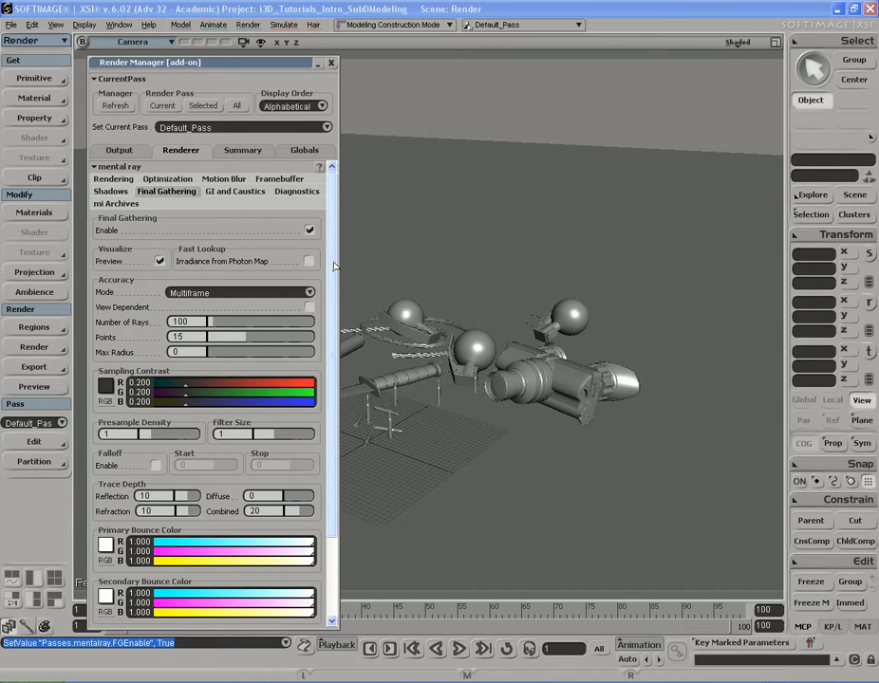
scroll(334, 267, down, 3)
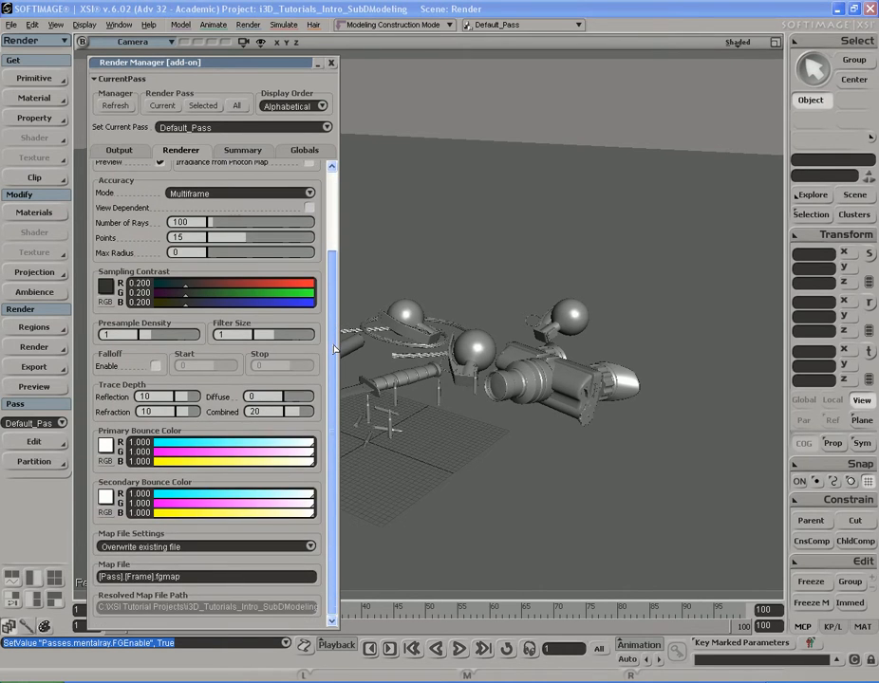
scroll(334, 350, up, 3)
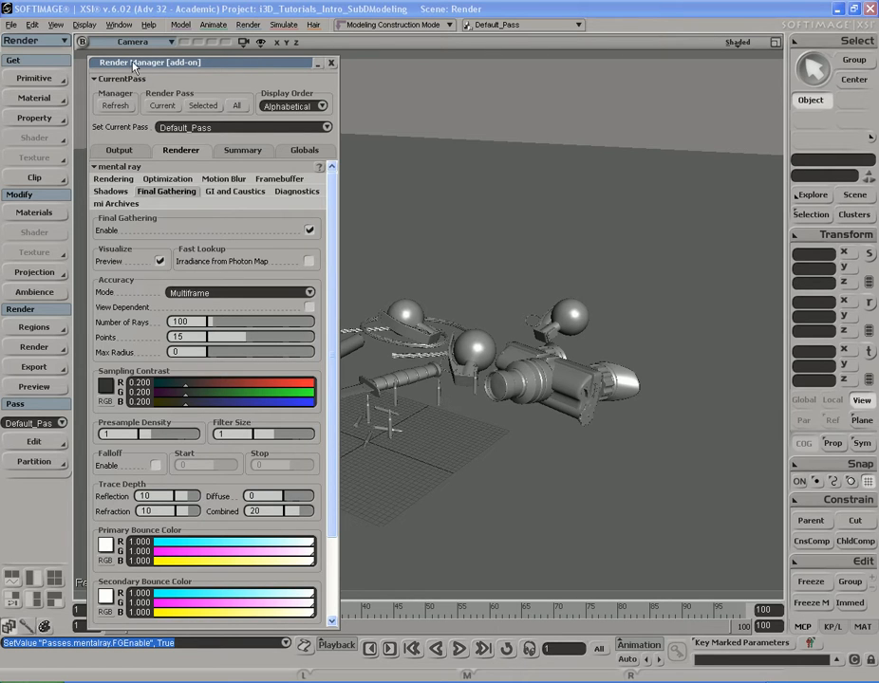
double_click(220, 64)
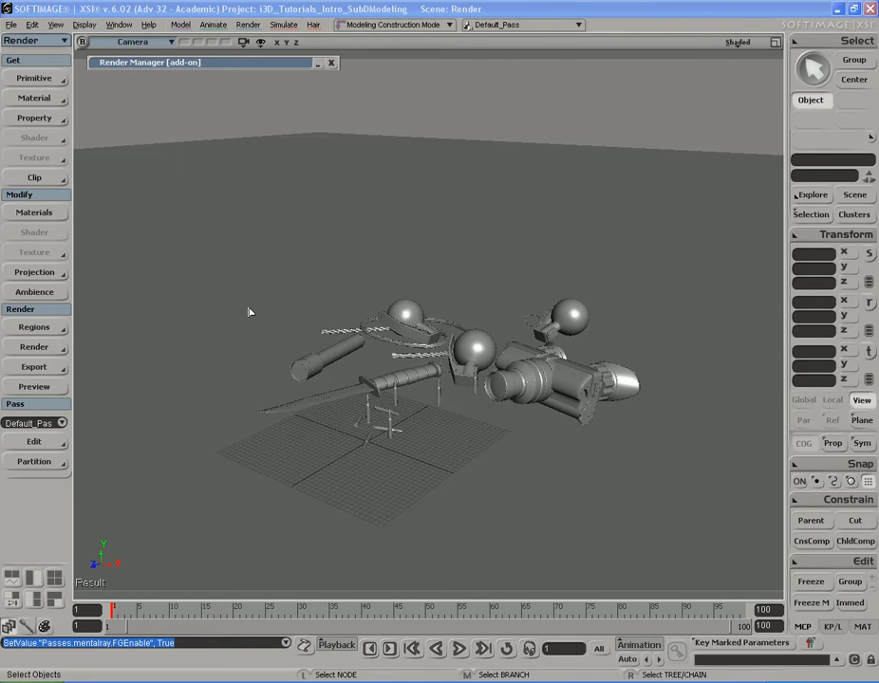
- Preview the props with a render region drawn around them, and remove the region
key(q)
drag(216, 219, 705, 501)
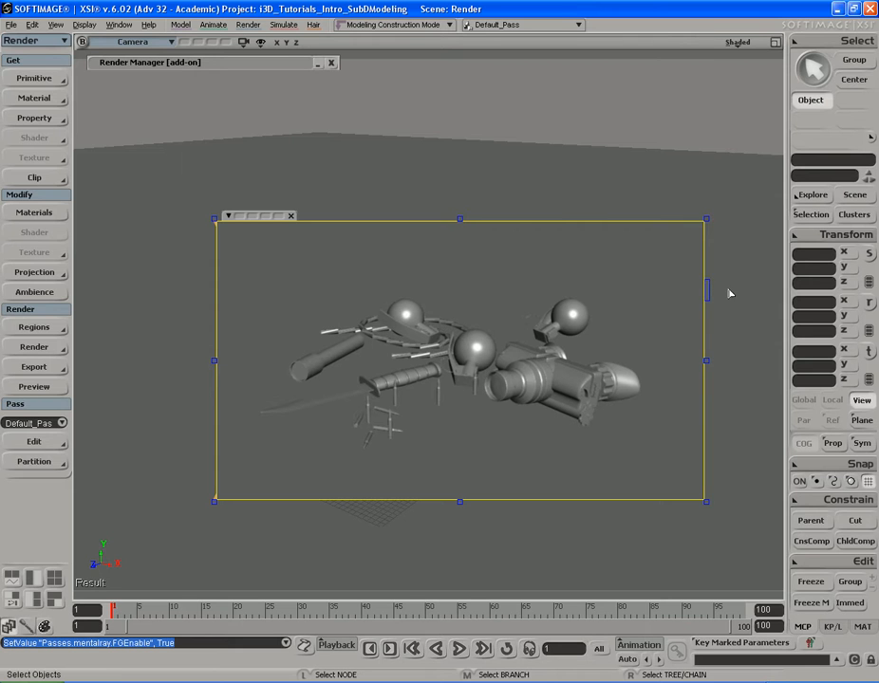
key(q)
middle_click(721, 413)
key(space)
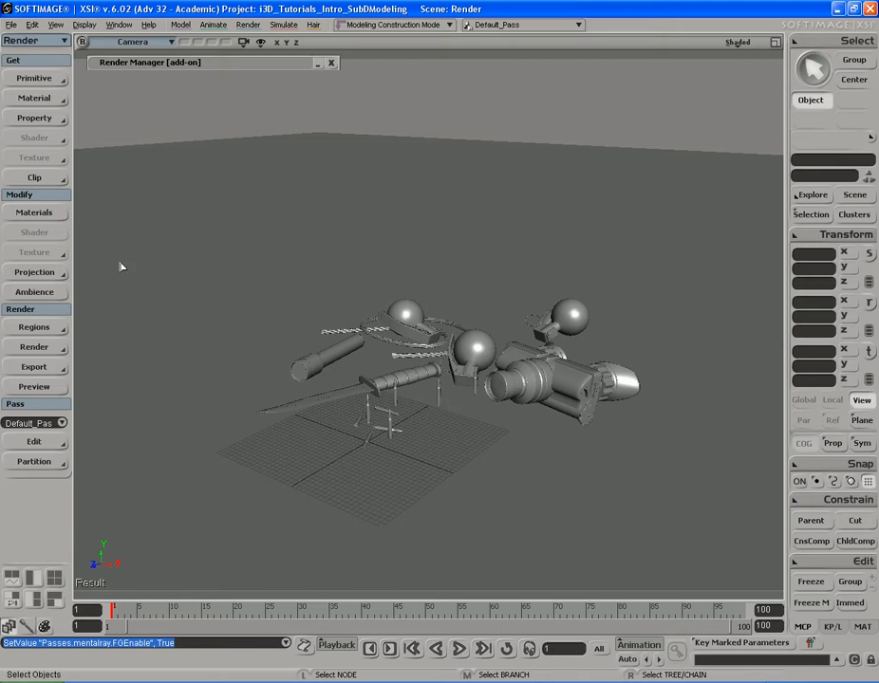
- Check the Default_Pass output options and the Final Gathering settings in the Render Manager, and collapse it
double_click(220, 62)
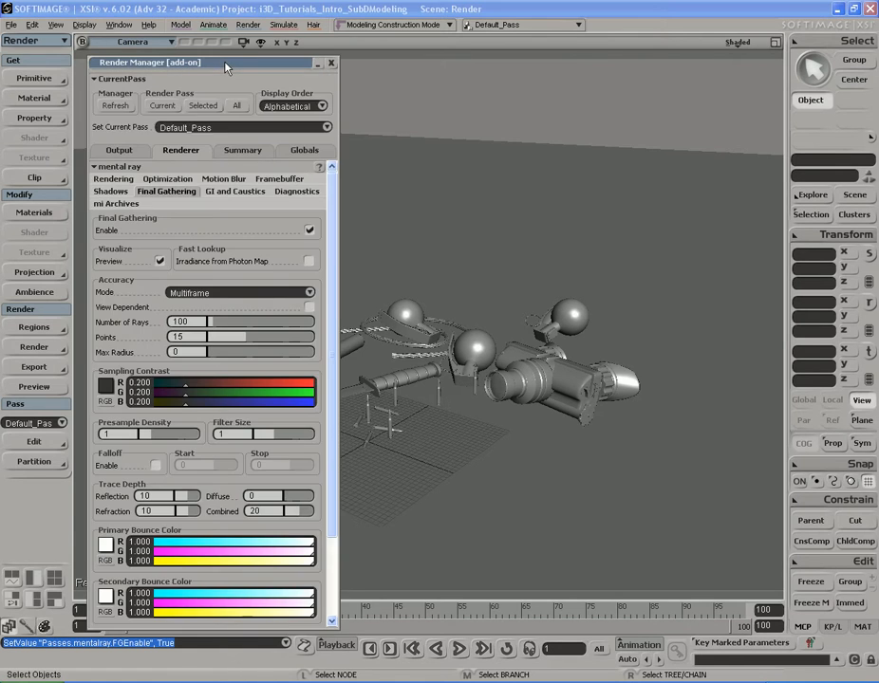
click(120, 151)
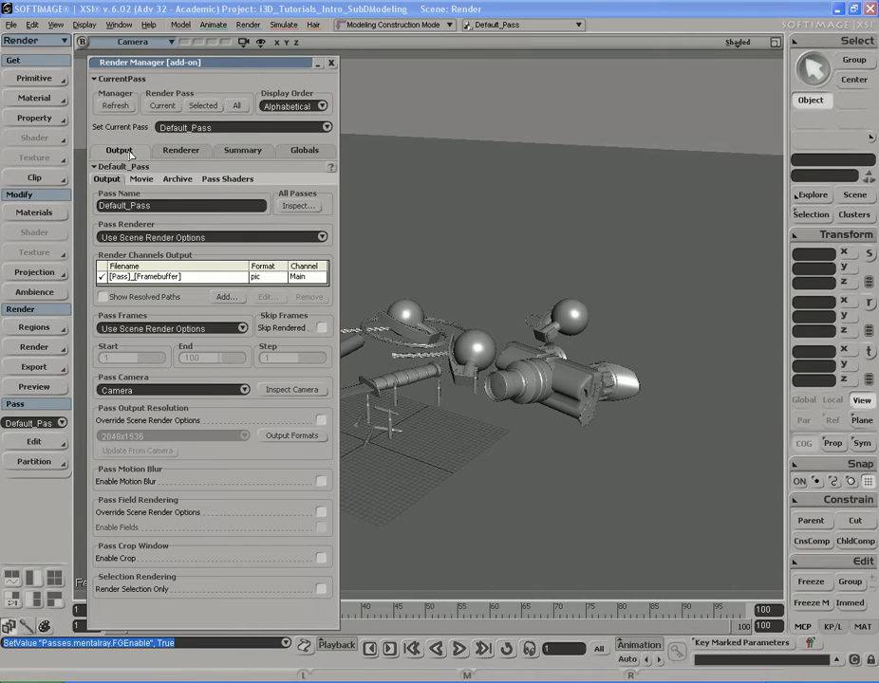
click(166, 151)
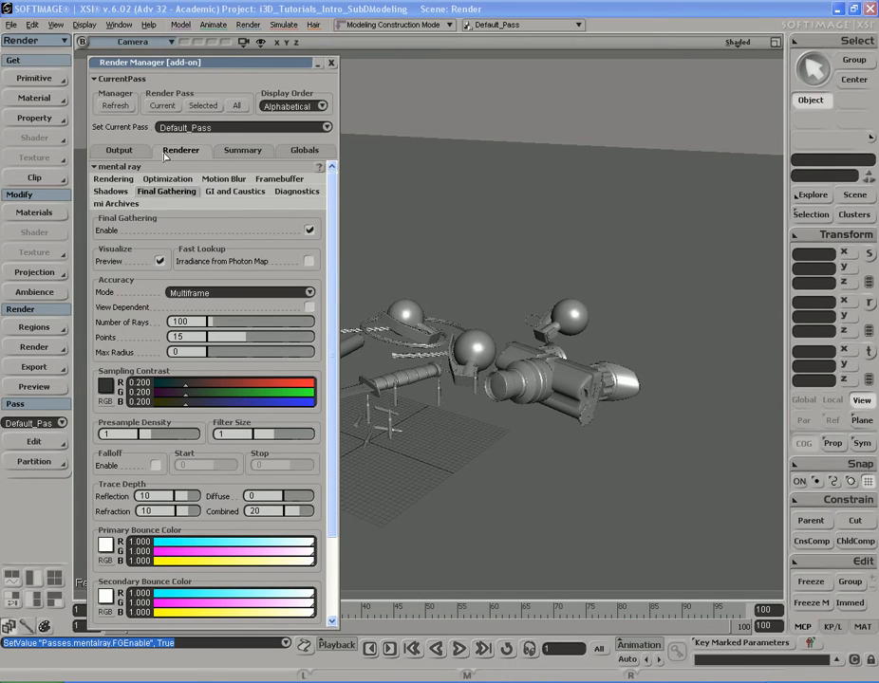
click(318, 63)
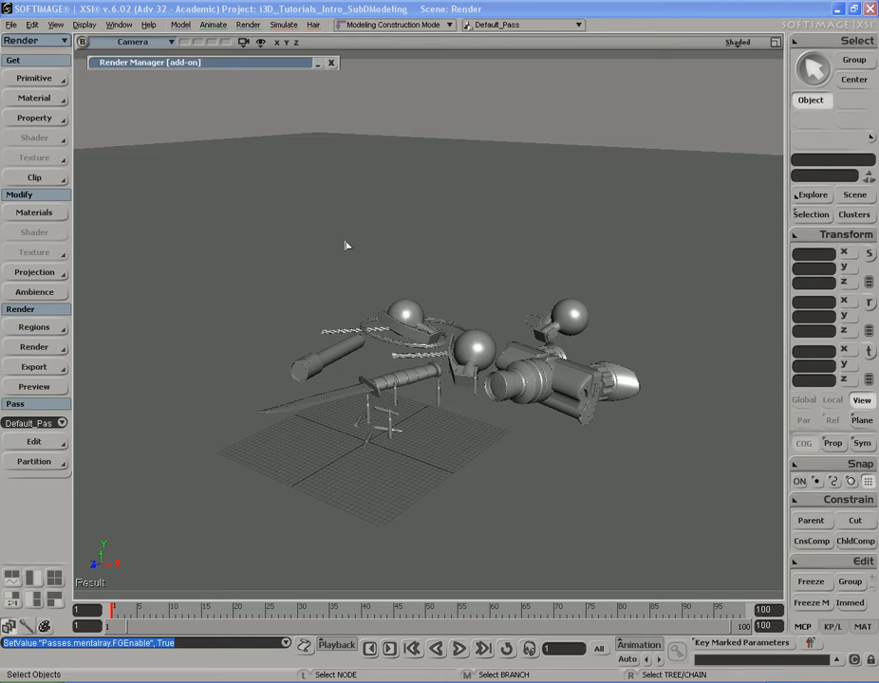
- Enable Use Current Pass Options in the render region options for all views
click(451, 119)
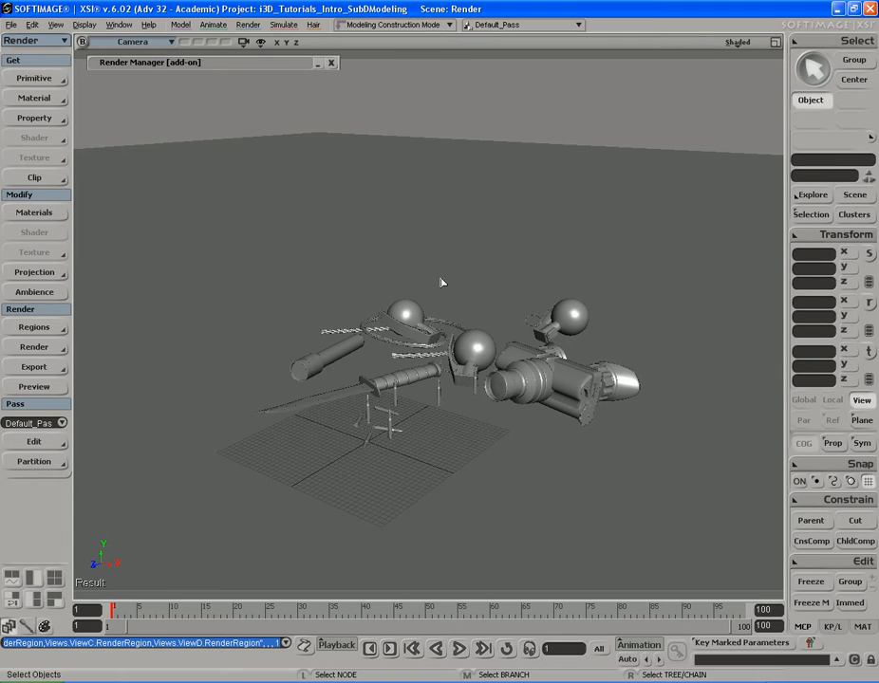
click(288, 74)
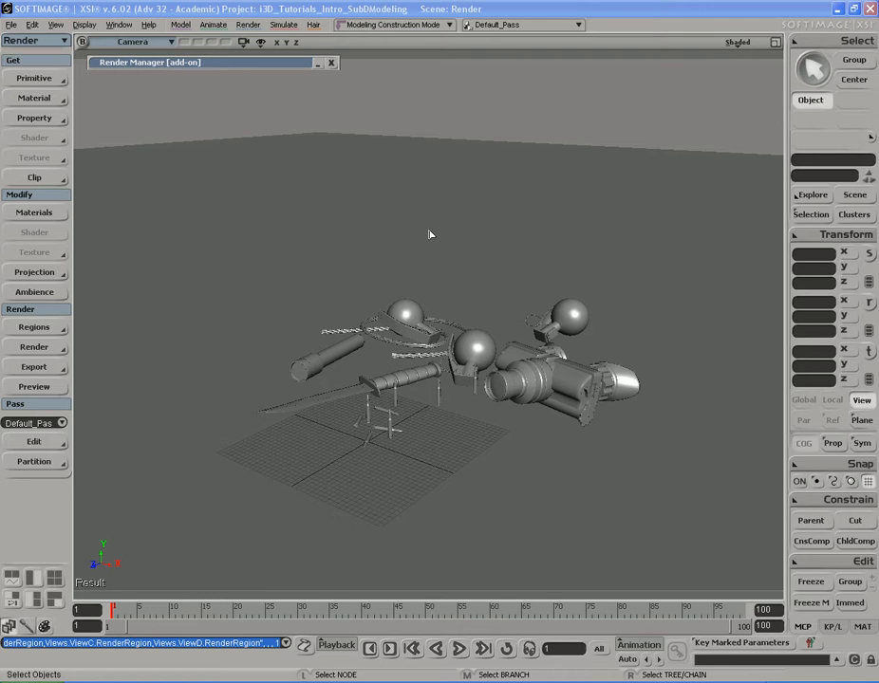
click(34, 328)
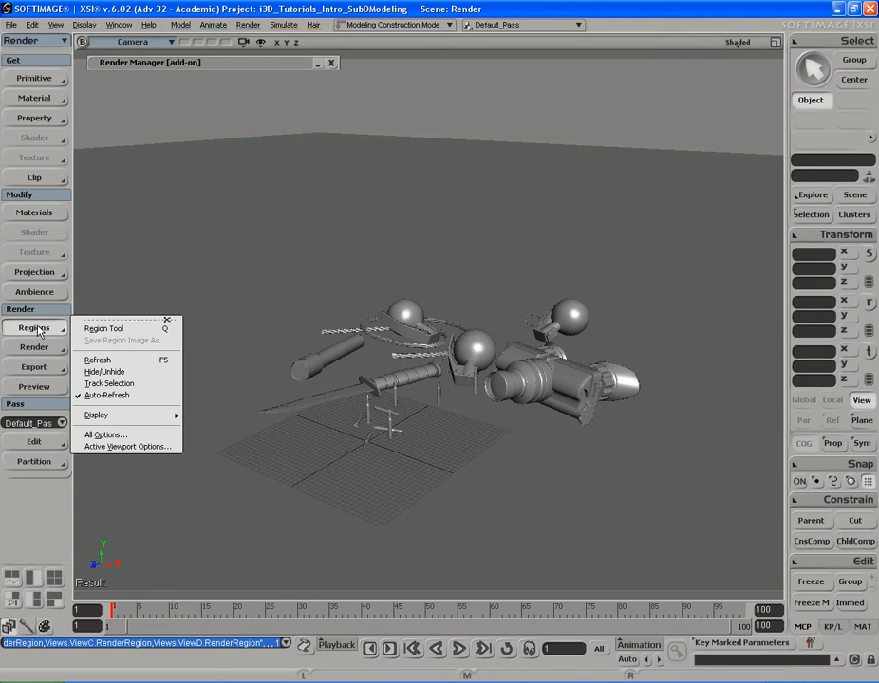
click(112, 437)
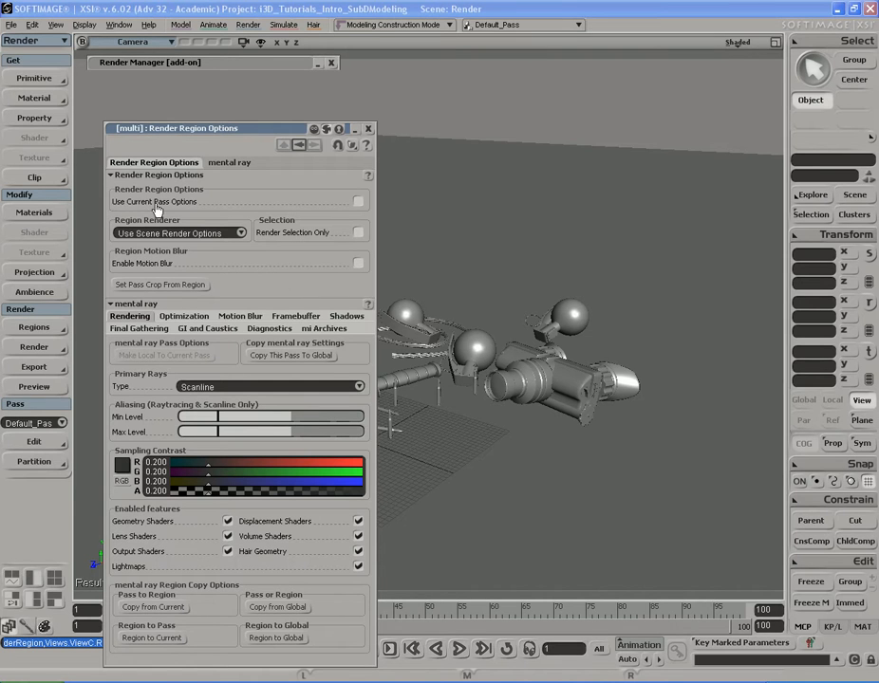
click(358, 201)
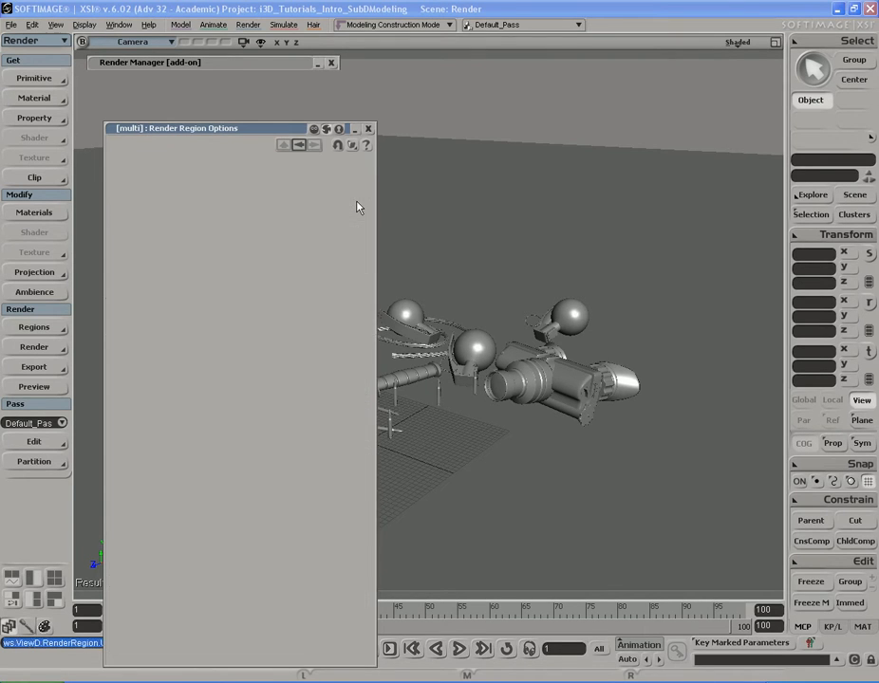
click(368, 129)
- Preview Final Gathering on the props with a new render region, and close the region
key(q)
drag(192, 221, 706, 496)
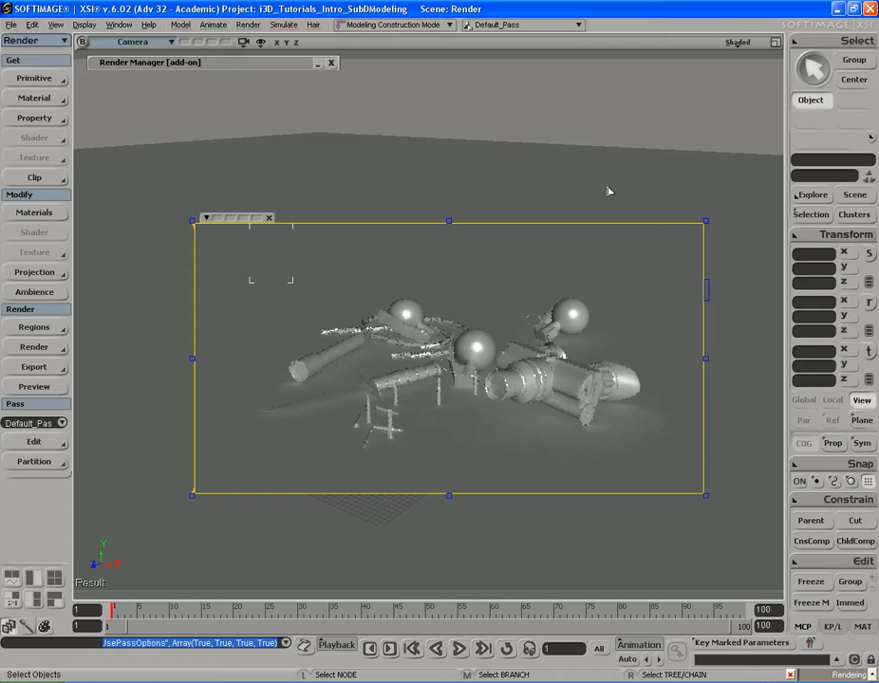
click(270, 219)
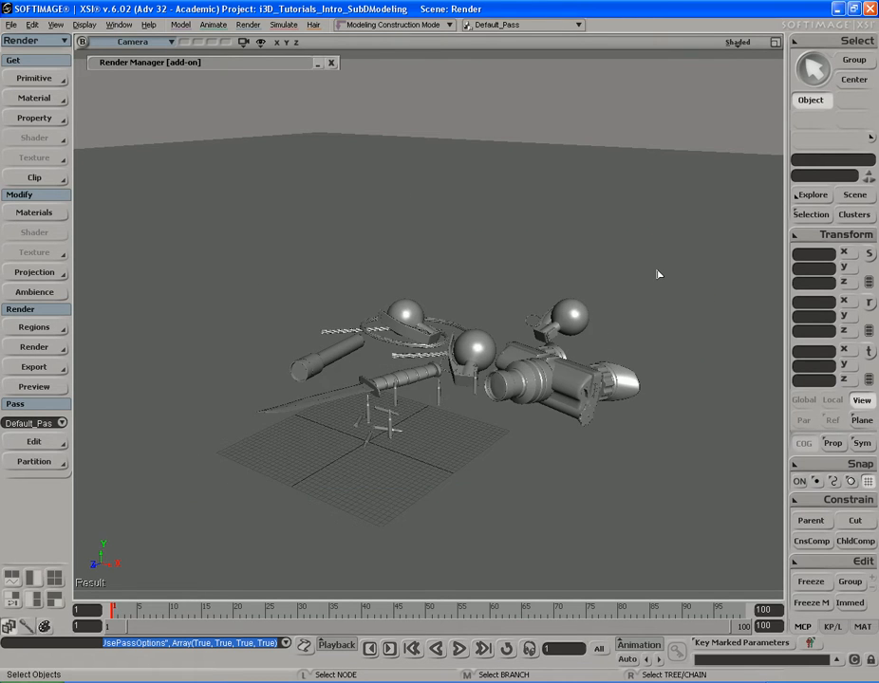
- Select the scene's light in the Explorer, open its properties and set its intensity to 0
key(8)
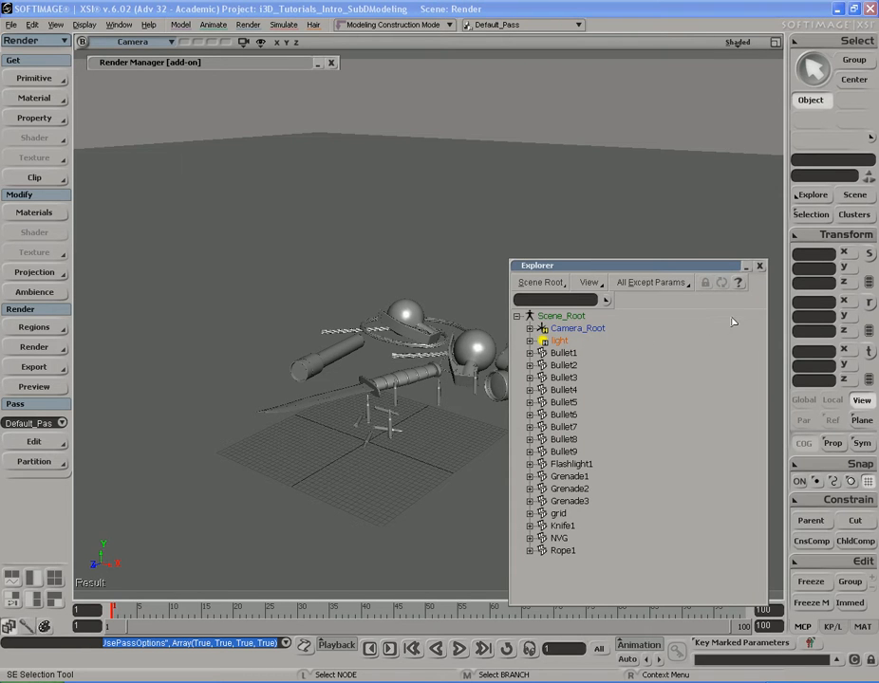
click(759, 266)
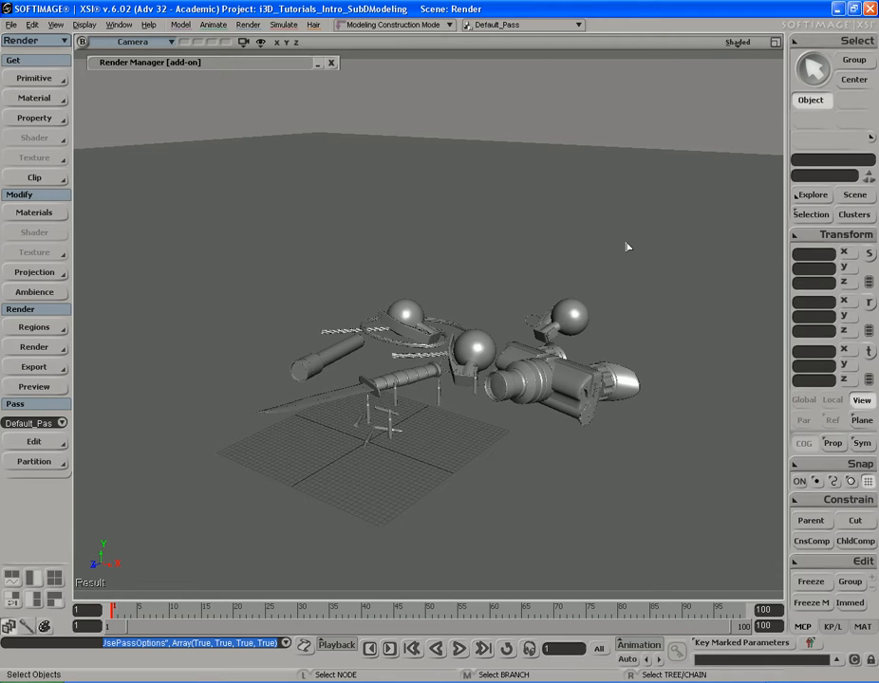
key(8)
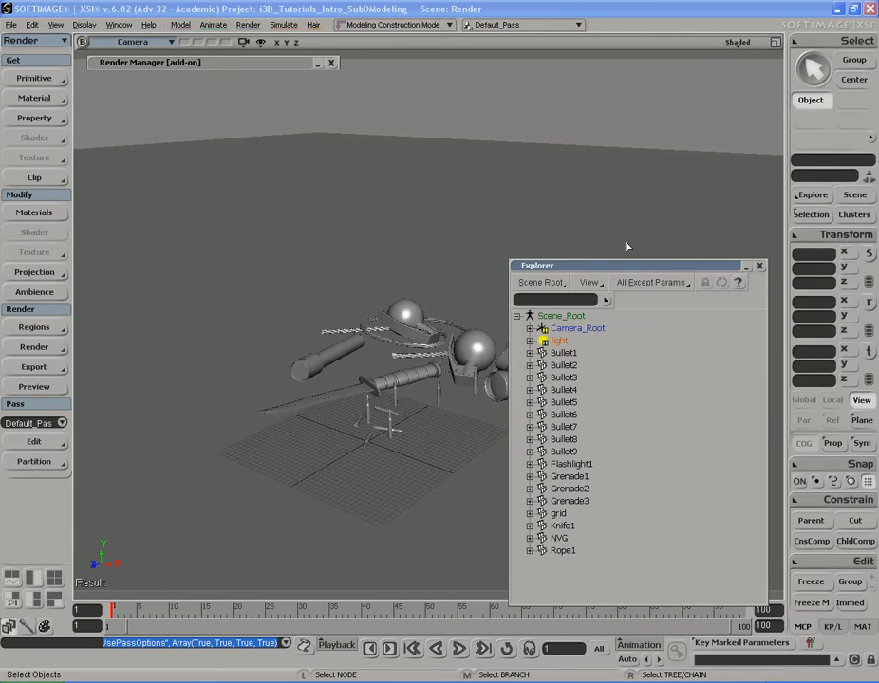
click(561, 343)
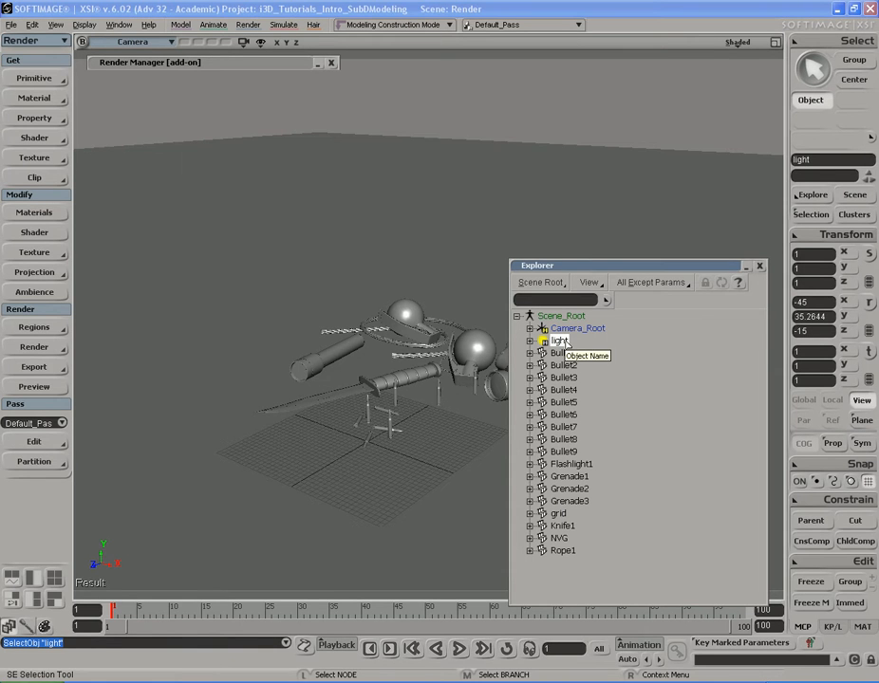
key(Return)
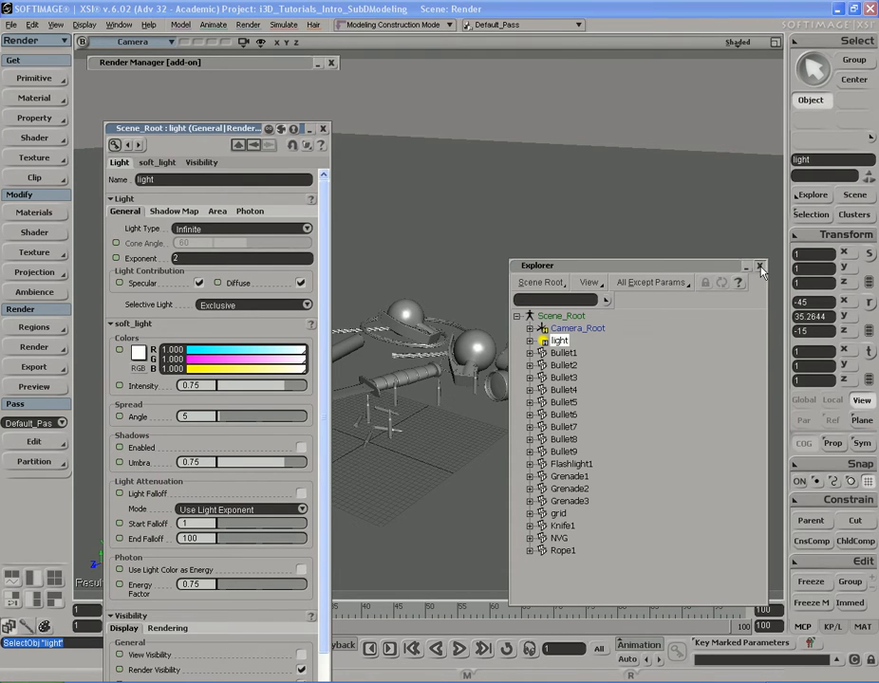
click(759, 266)
drag(198, 131, 546, 62)
drag(624, 326, 567, 326)
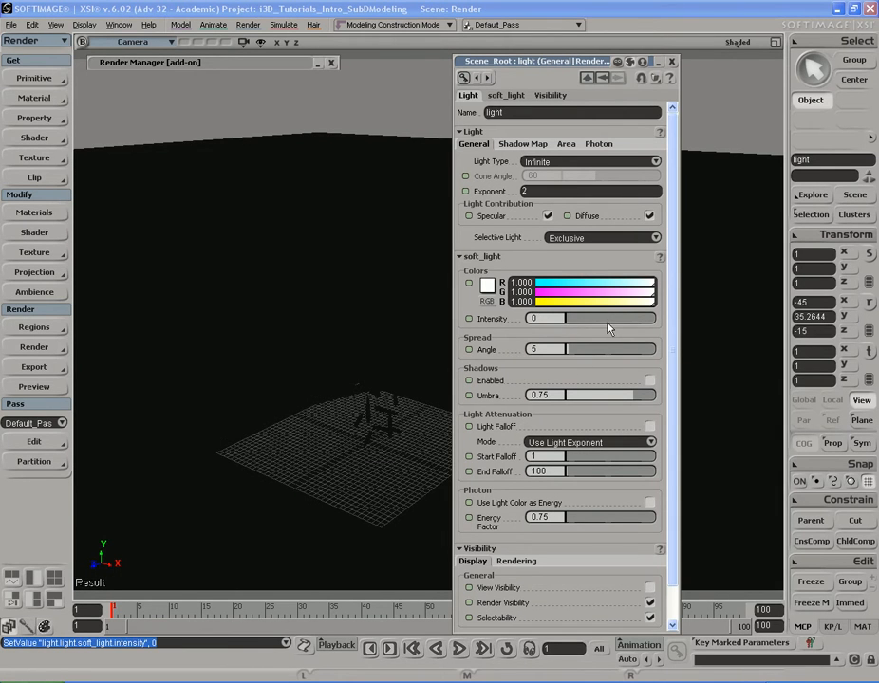
- Close the light's properties and set the scene's ambient lighting to black, with red, green and blue at 0
click(672, 65)
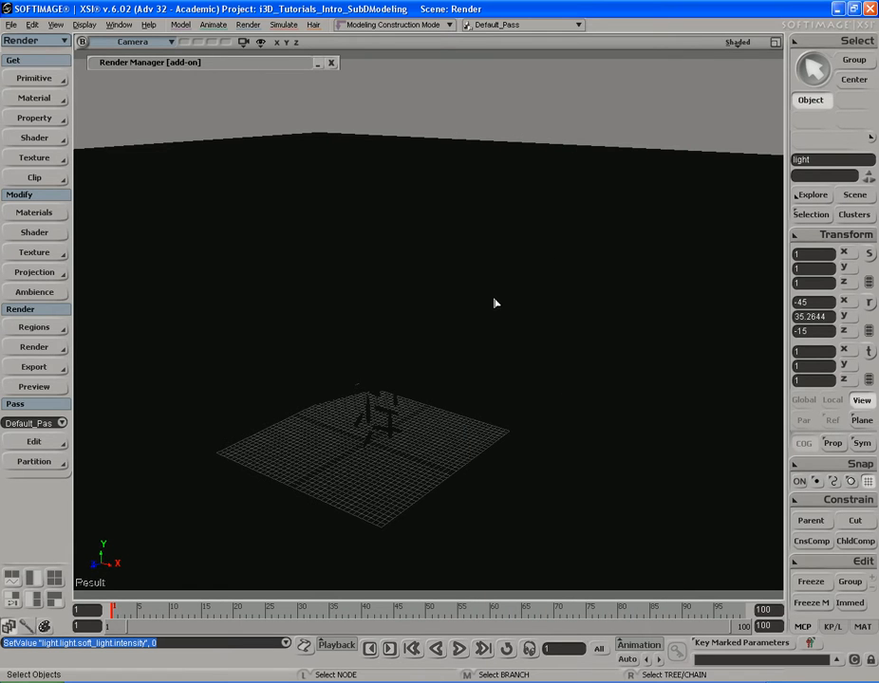
click(44, 295)
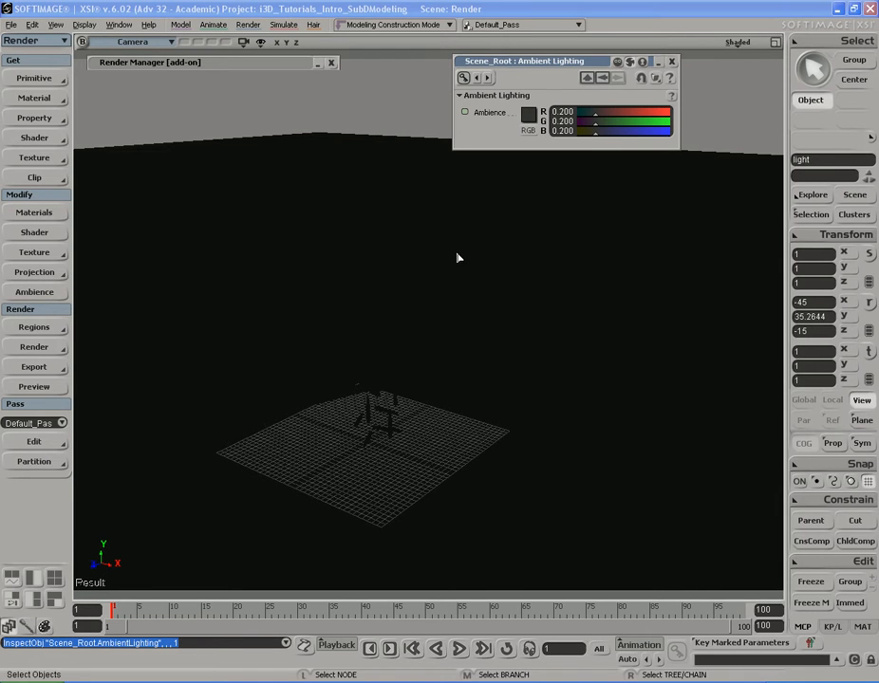
drag(624, 197, 620, 229)
click(607, 288)
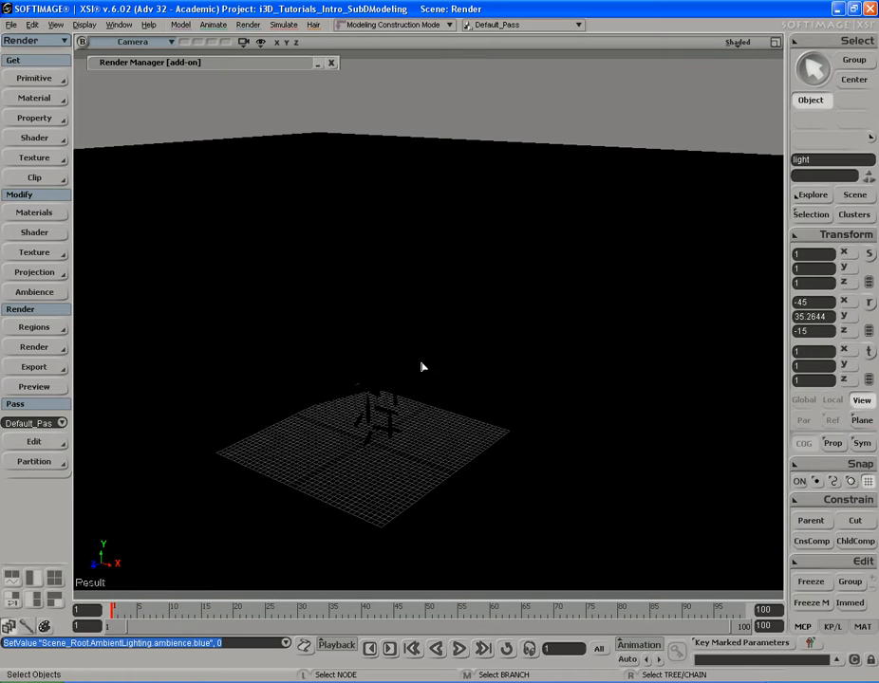
- Preview the unlit scene with a render region around the props, and hide the region
key(q)
drag(179, 218, 672, 529)
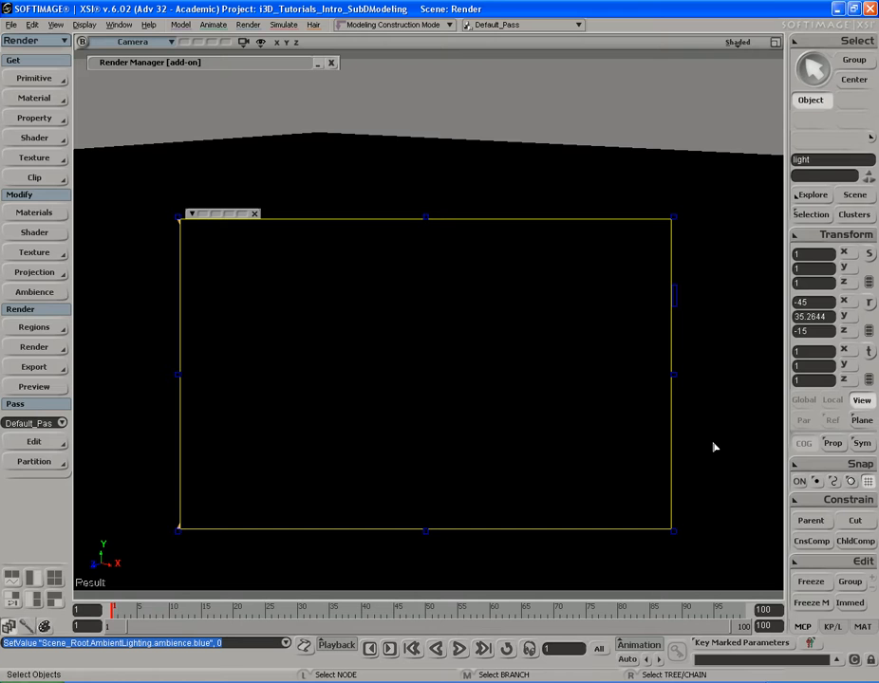
key(q)
middle_click(714, 446)
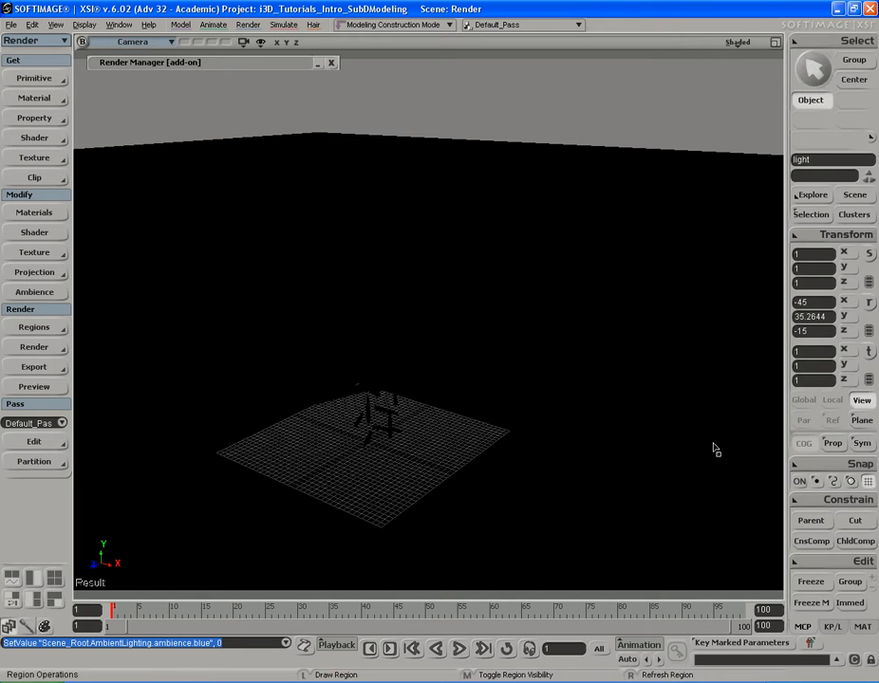
- Create a polygon mesh sphere with radius 4 at the scene origin and close its properties
key(s)
drag(390, 336, 410, 330)
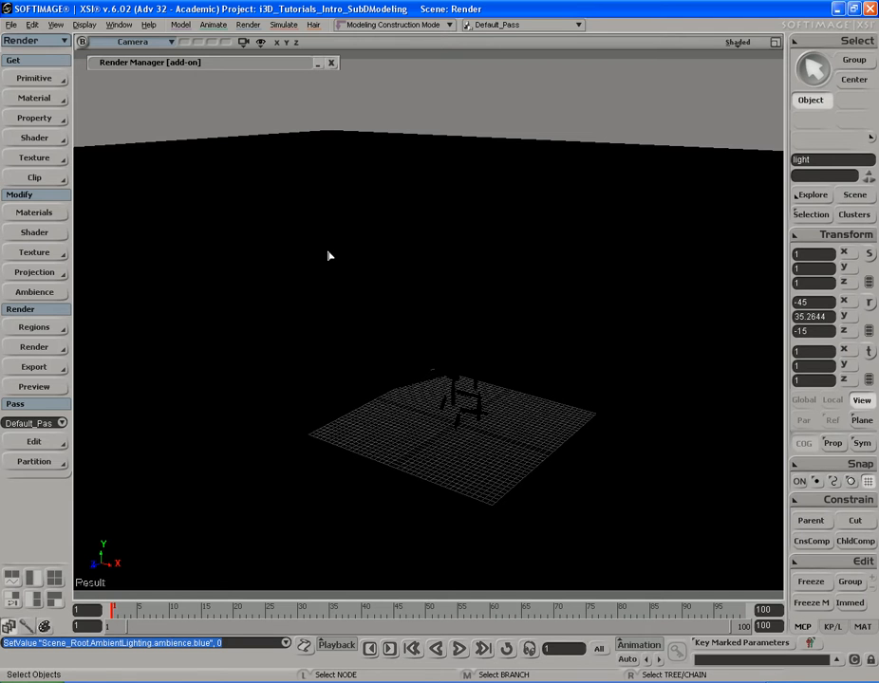
key(s)
right_drag(419, 246, 412, 243)
middle_drag(345, 246, 376, 242)
key(s)
right_drag(364, 259, 308, 249)
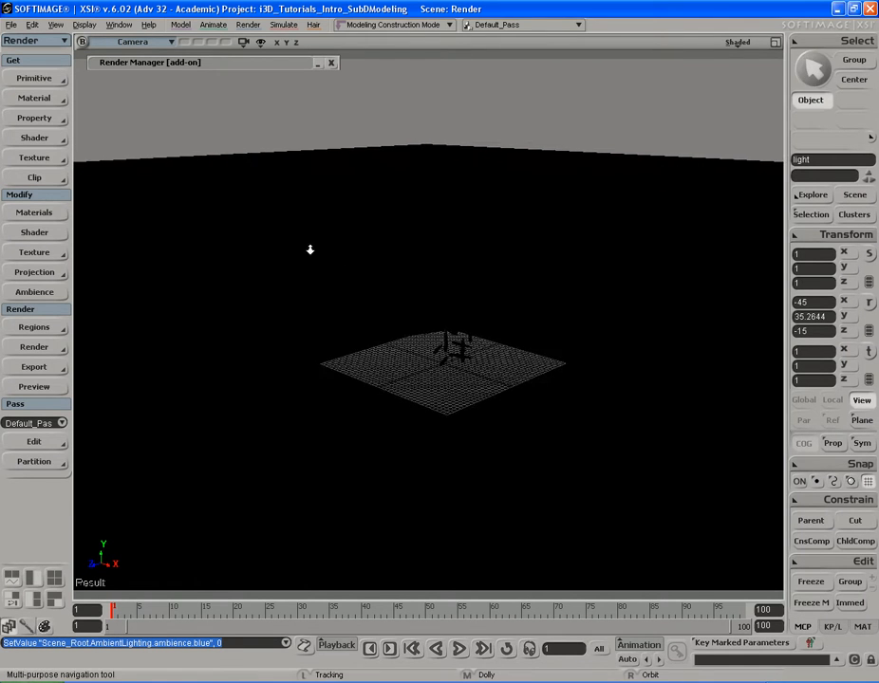
middle_drag(308, 250, 413, 245)
click(54, 80)
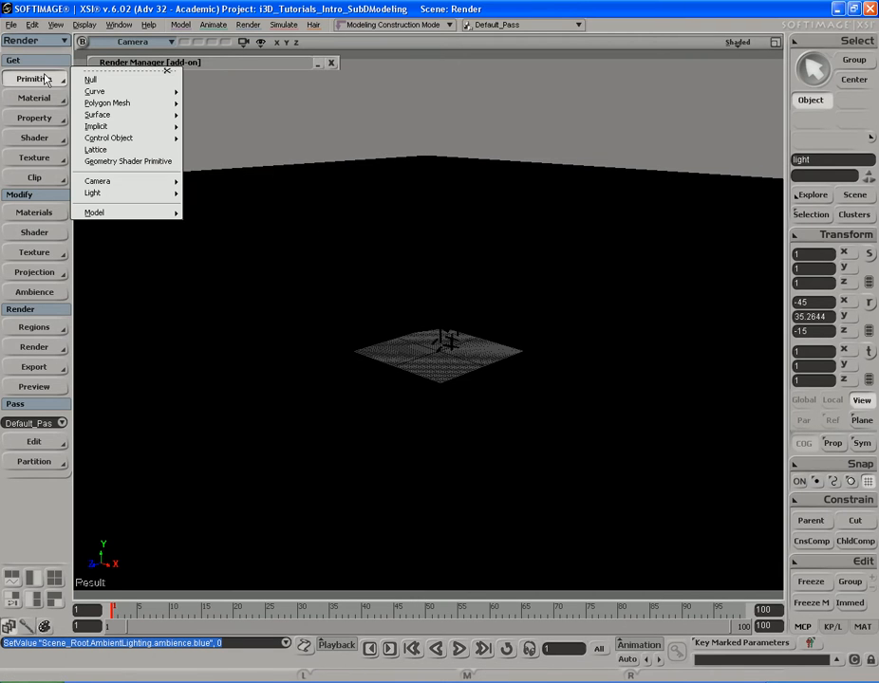
mouse_move(142, 104)
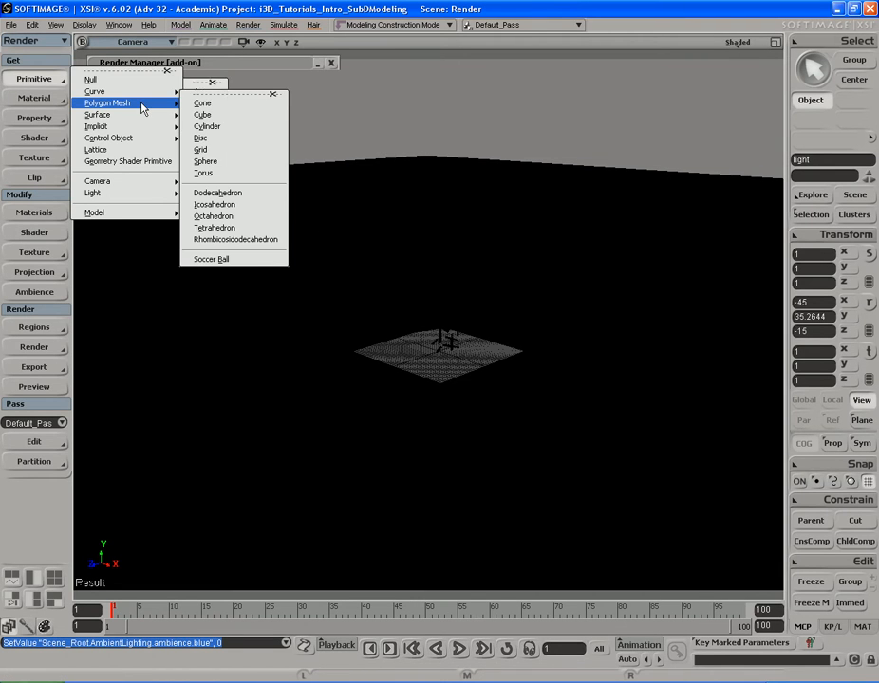
click(225, 167)
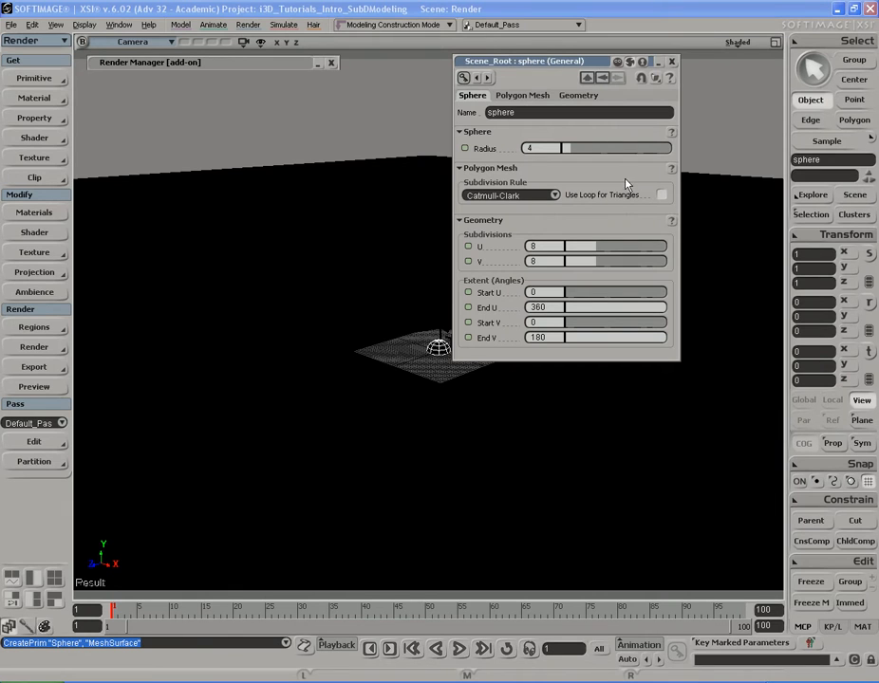
click(672, 62)
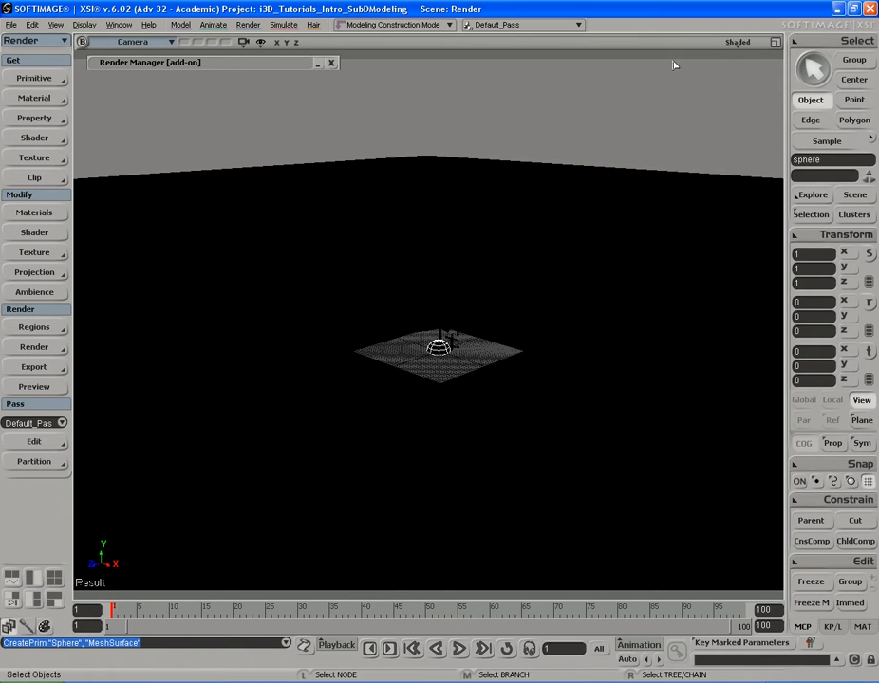
- Set the Camera view's display mode to Hidden Line Removal
key(s)
middle_drag(228, 312, 541, 301)
drag(542, 300, 557, 331)
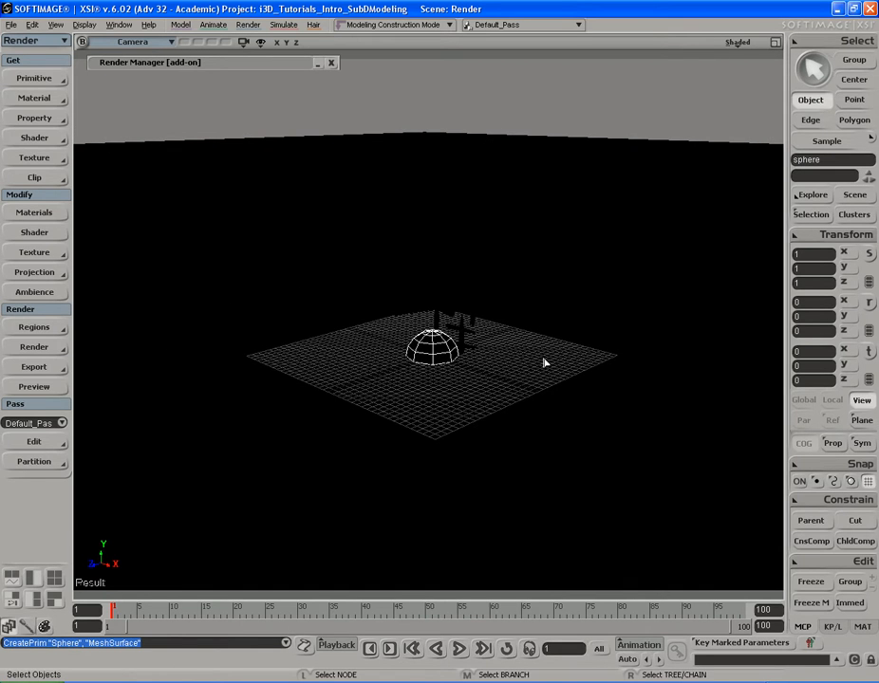
click(738, 43)
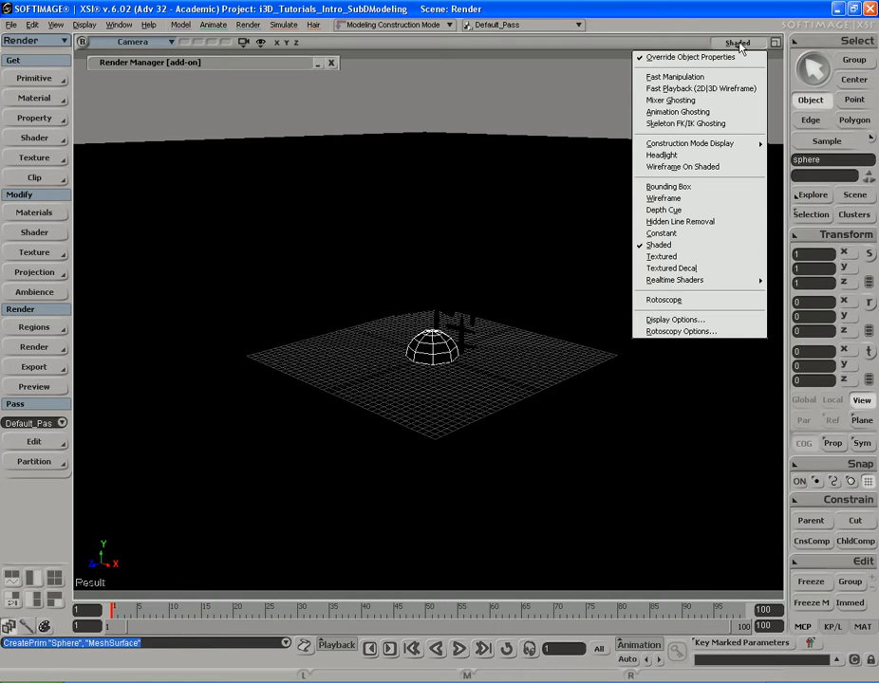
click(679, 221)
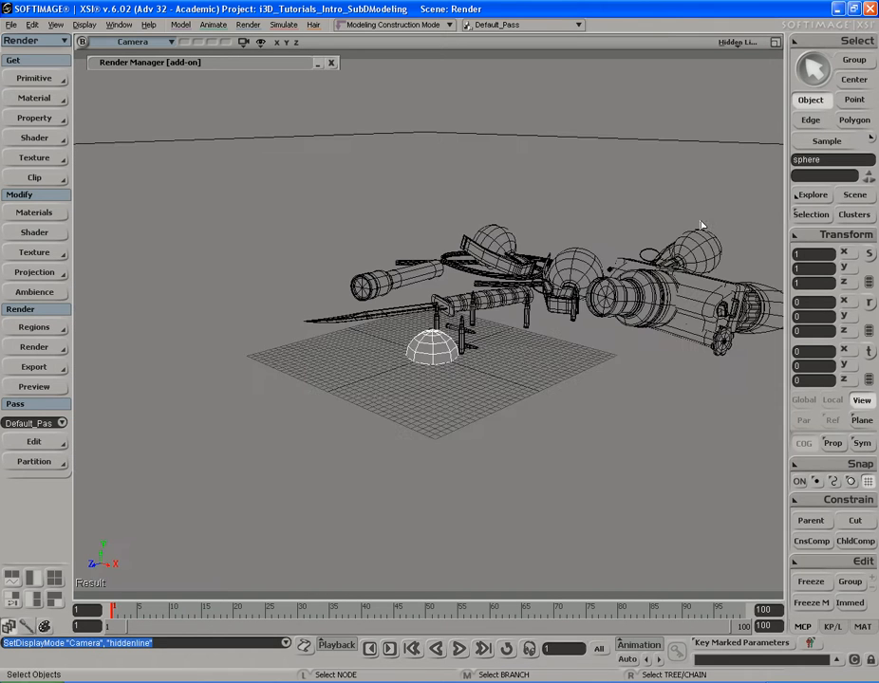
- Scale the sphere uniformly on all axes to about 296 so that it encloses the whole scene
scroll(588, 226, down, 3)
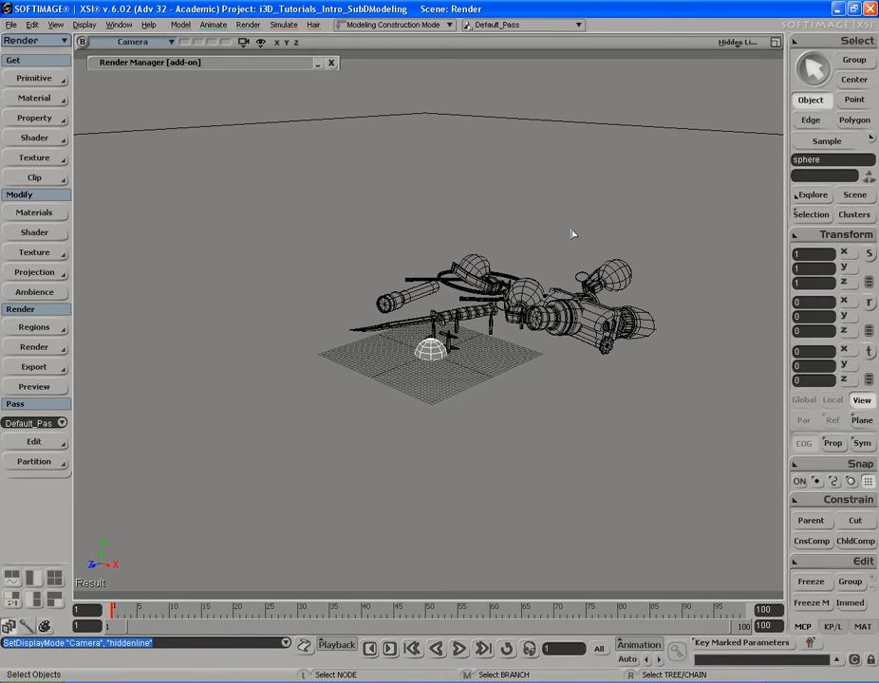
key(s)
right_drag(582, 202, 537, 220)
key(s)
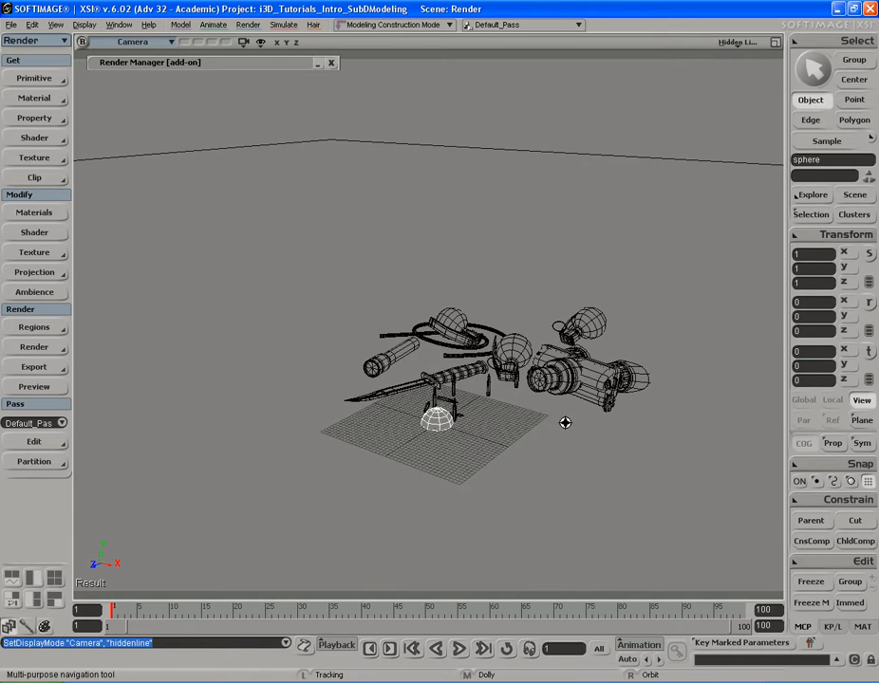
middle_drag(541, 404, 452, 494)
drag(452, 493, 456, 400)
scroll(508, 401, down, 3)
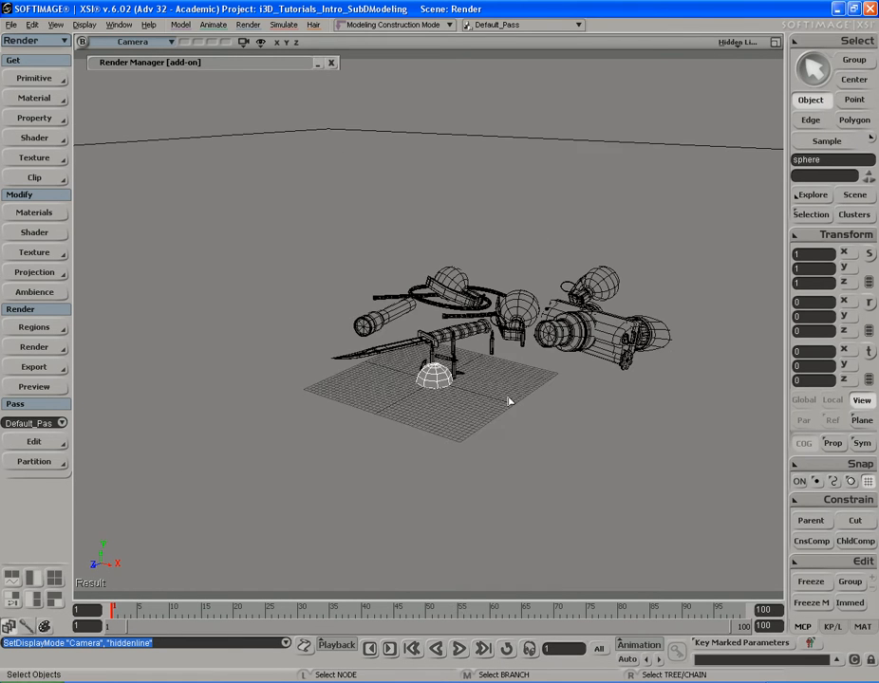
key(s)
right_drag(524, 341, 521, 359)
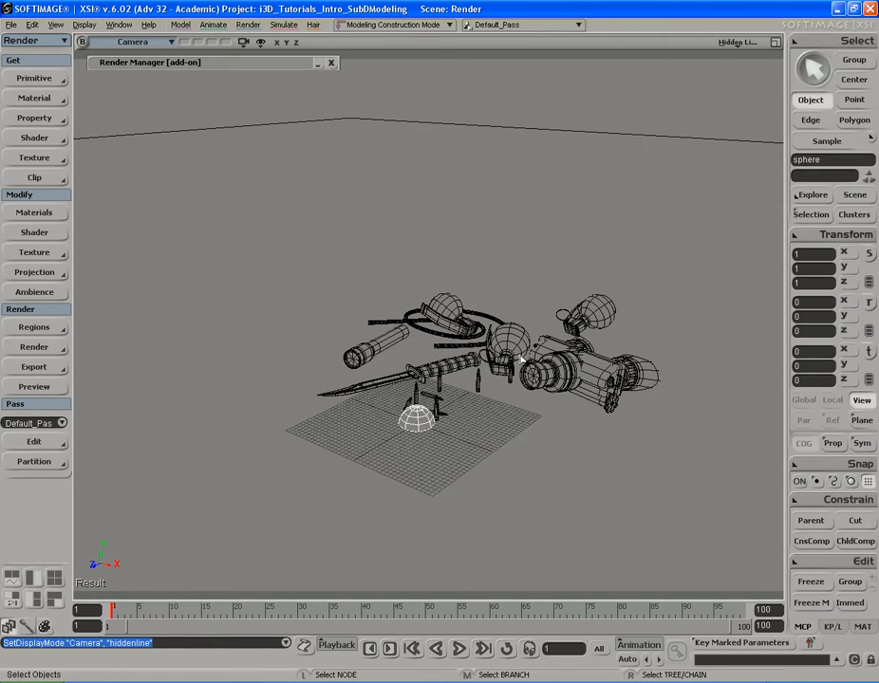
key(x)
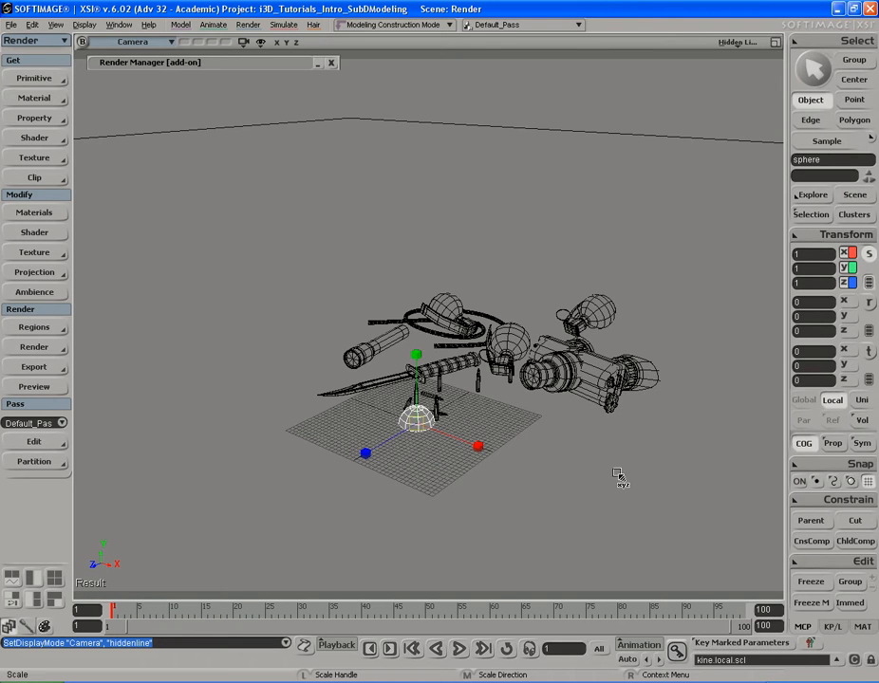
drag(648, 518, 482, 498)
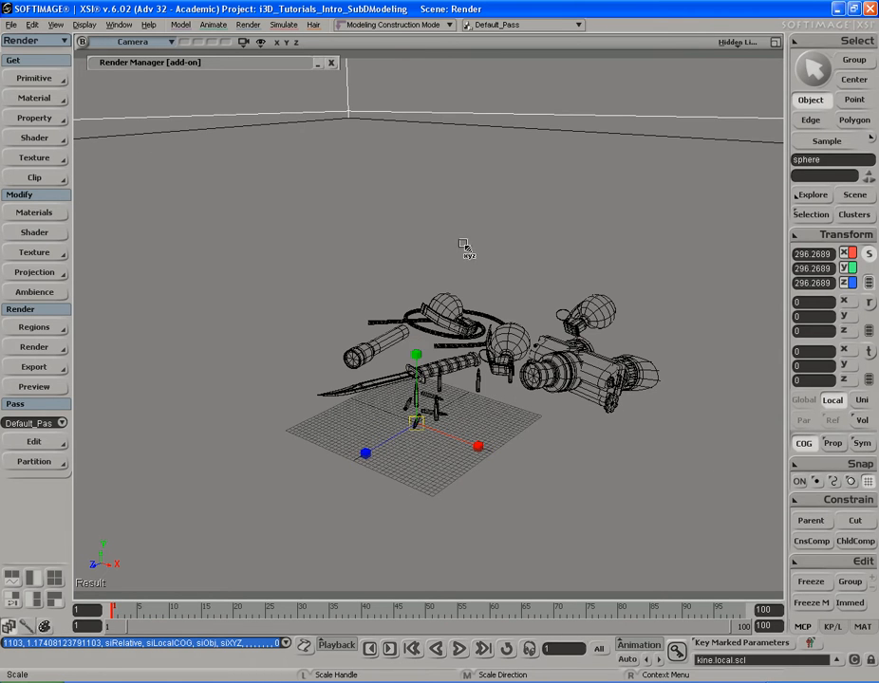
- Invert the polygons of the enclosing sphere so that its normals face inward
key(s)
drag(398, 204, 463, 265)
right_drag(463, 266, 481, 235)
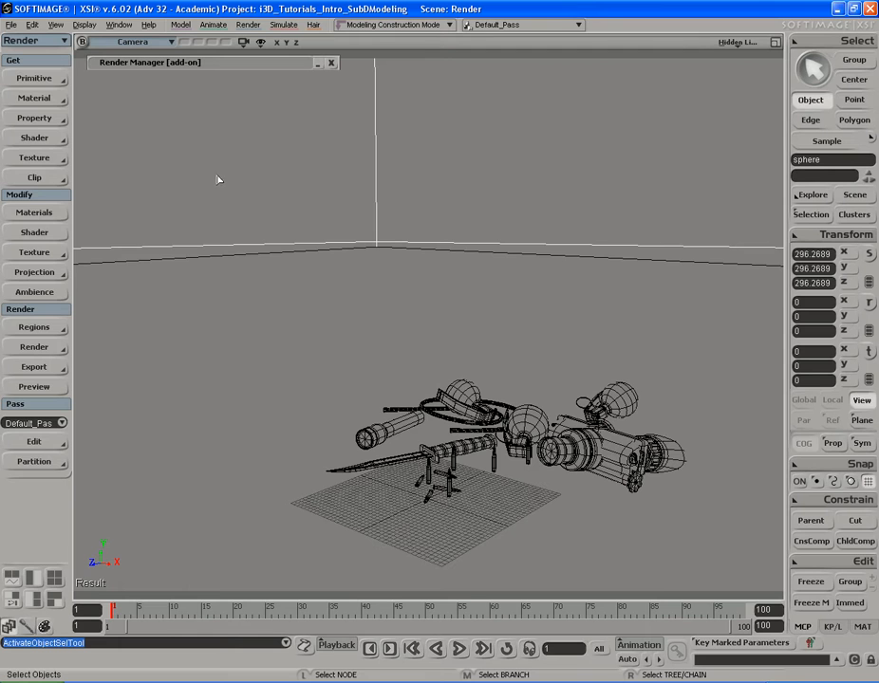
key(1)
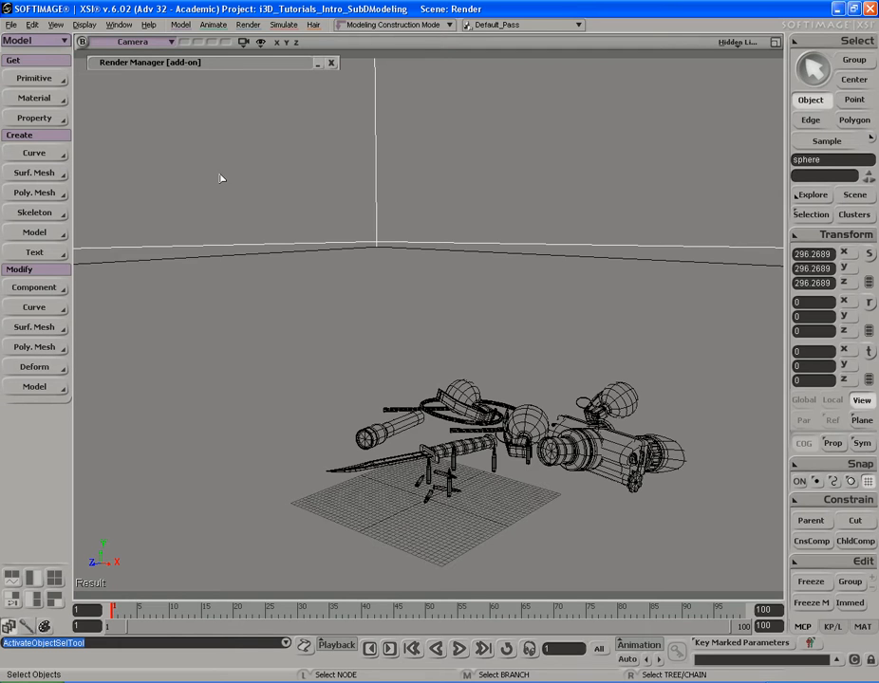
click(41, 42)
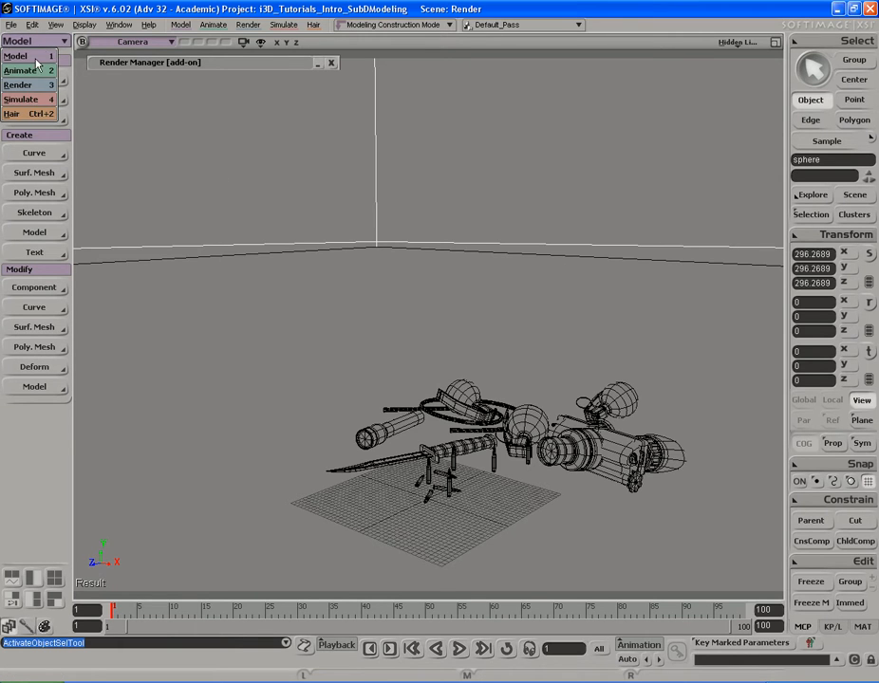
click(37, 57)
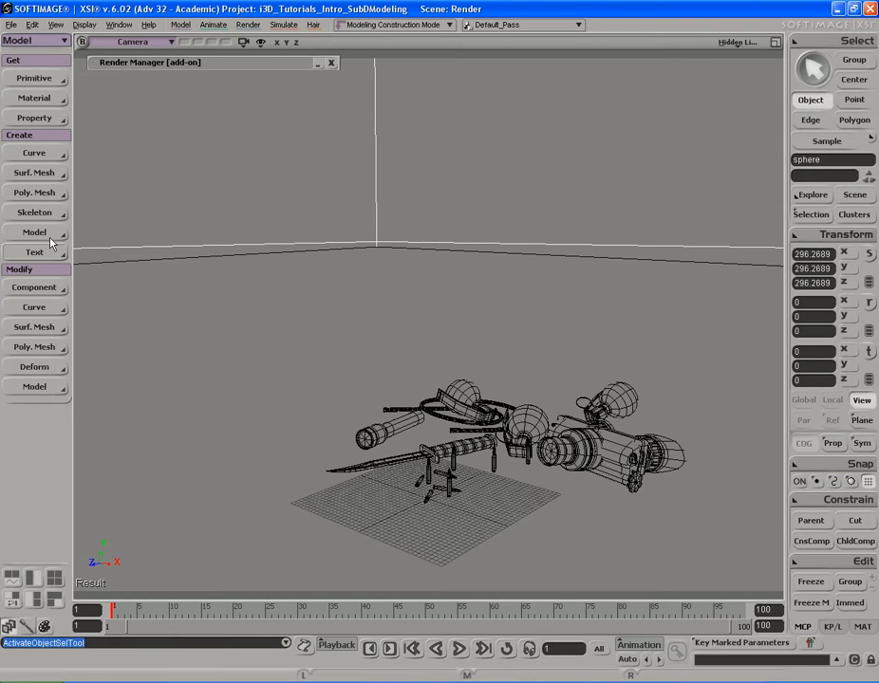
click(35, 348)
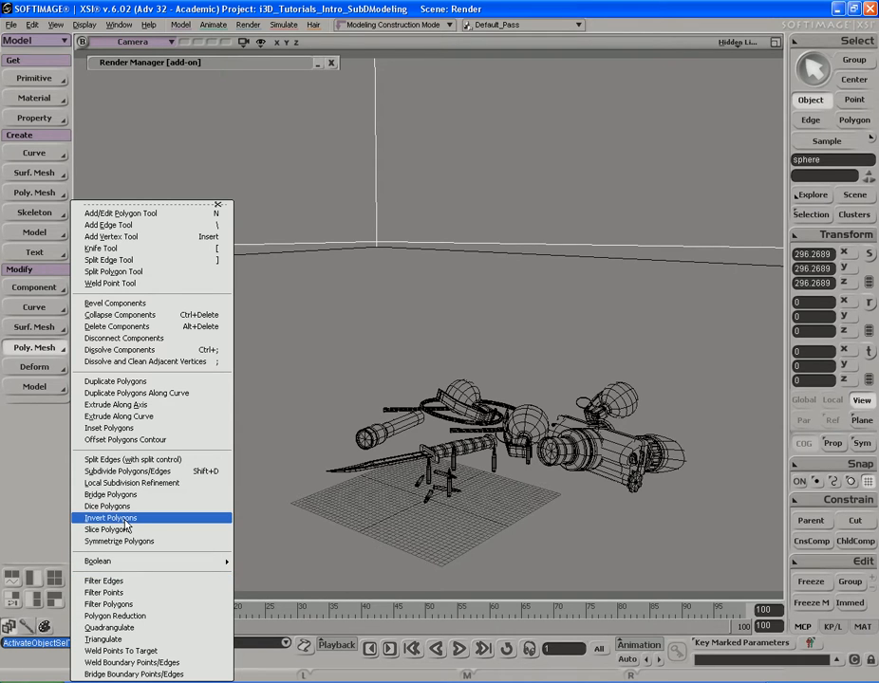
click(126, 527)
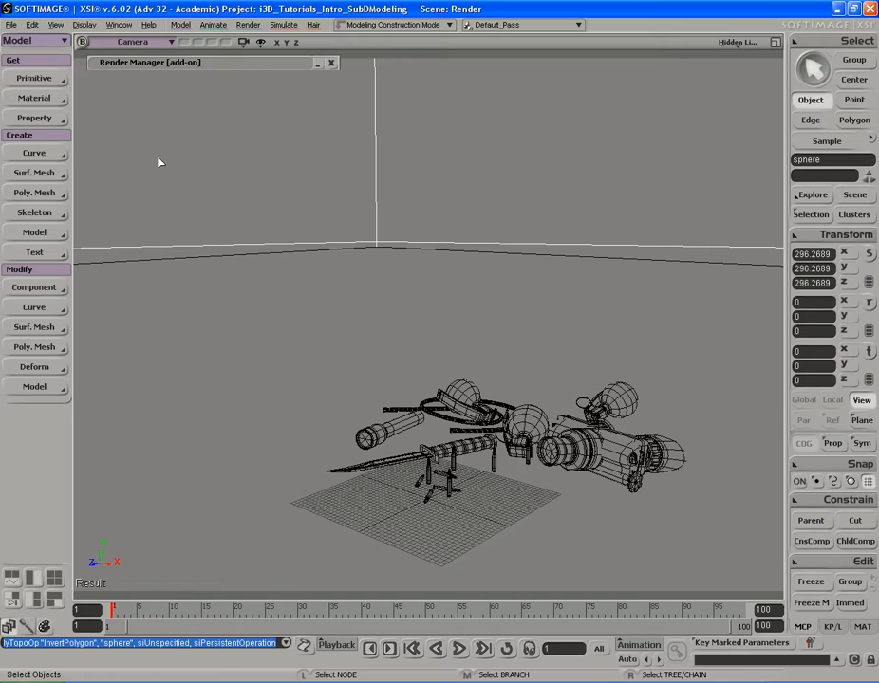
- Apply a Constant material to the sphere and preview the Final Gathering lighting with a render region over the props
click(42, 103)
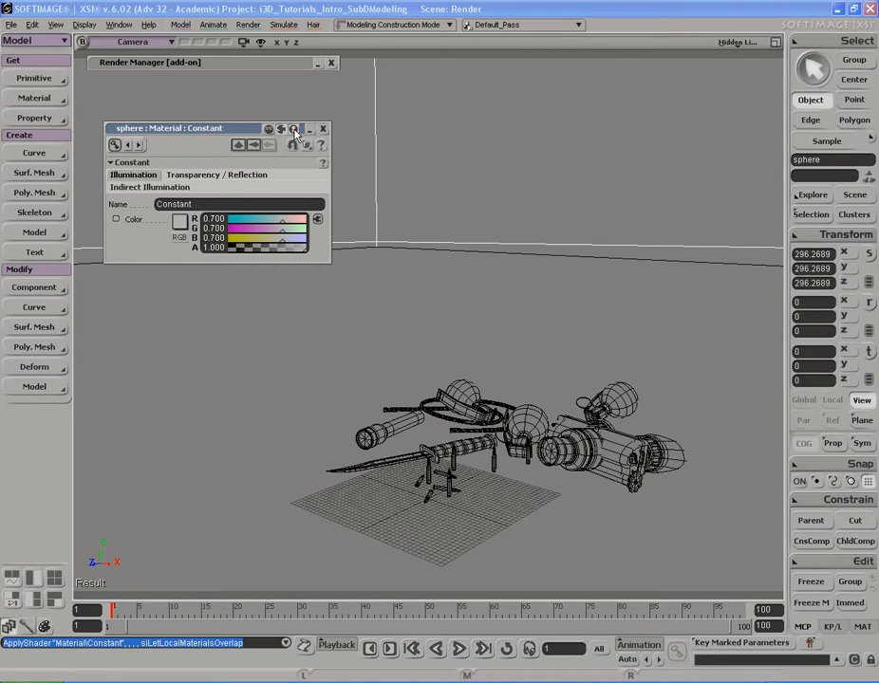
drag(209, 128, 190, 105)
drag(263, 323, 702, 545)
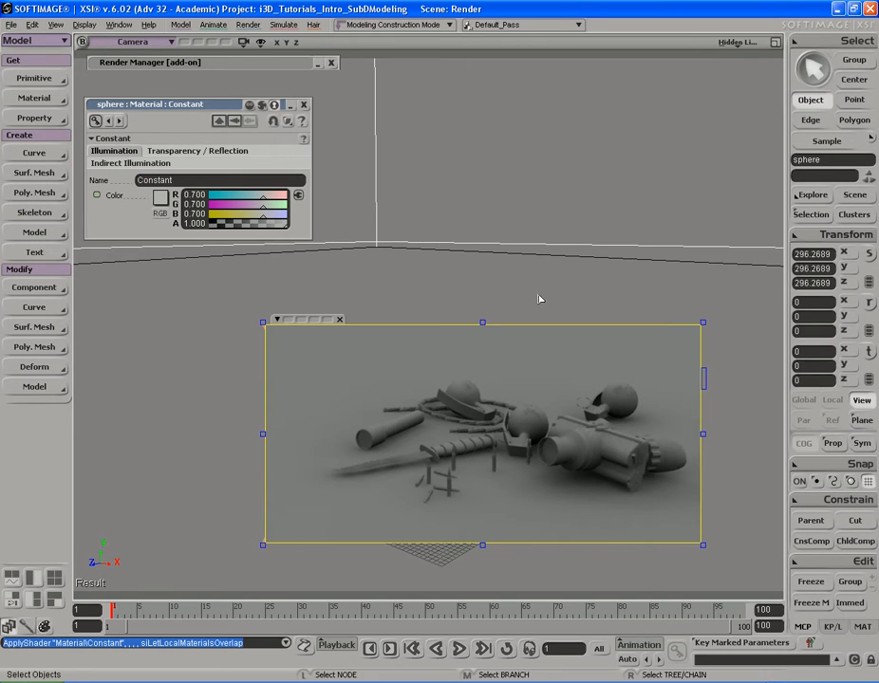
key(q)
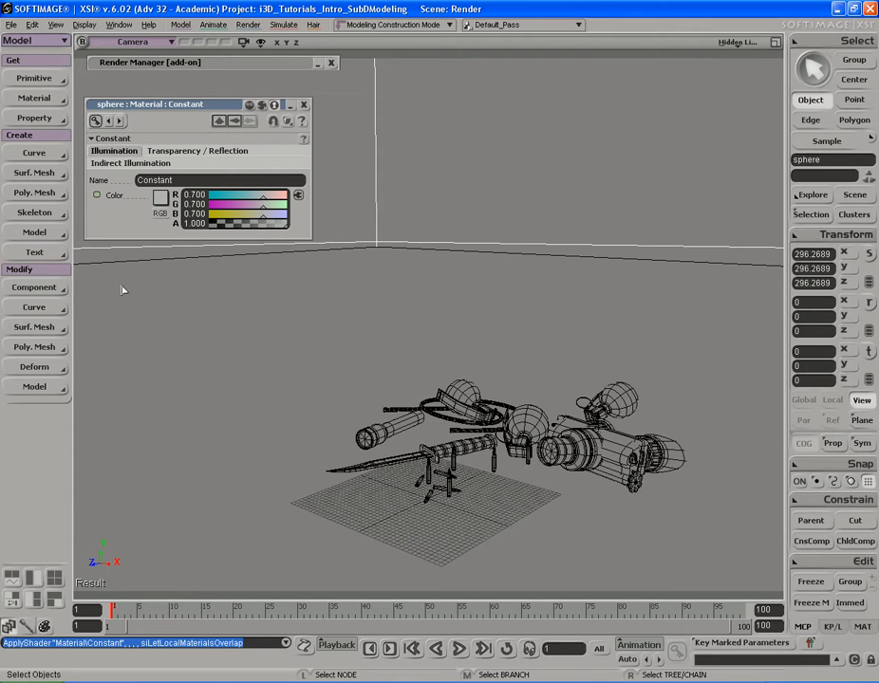
- Set the Final Gathering number of rays to 32 in the Render Manager, and collapse it
key(3)
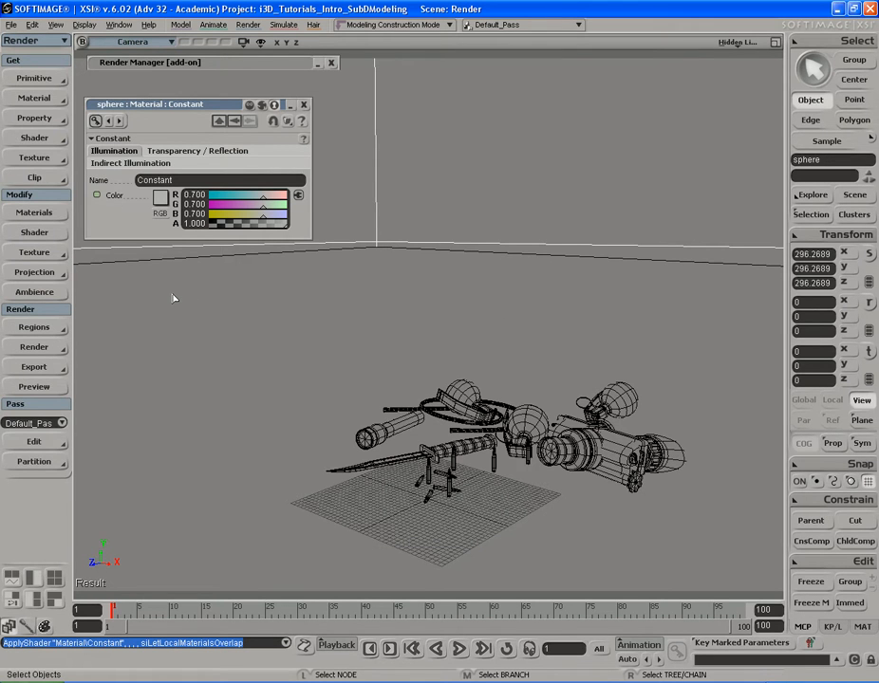
click(45, 349)
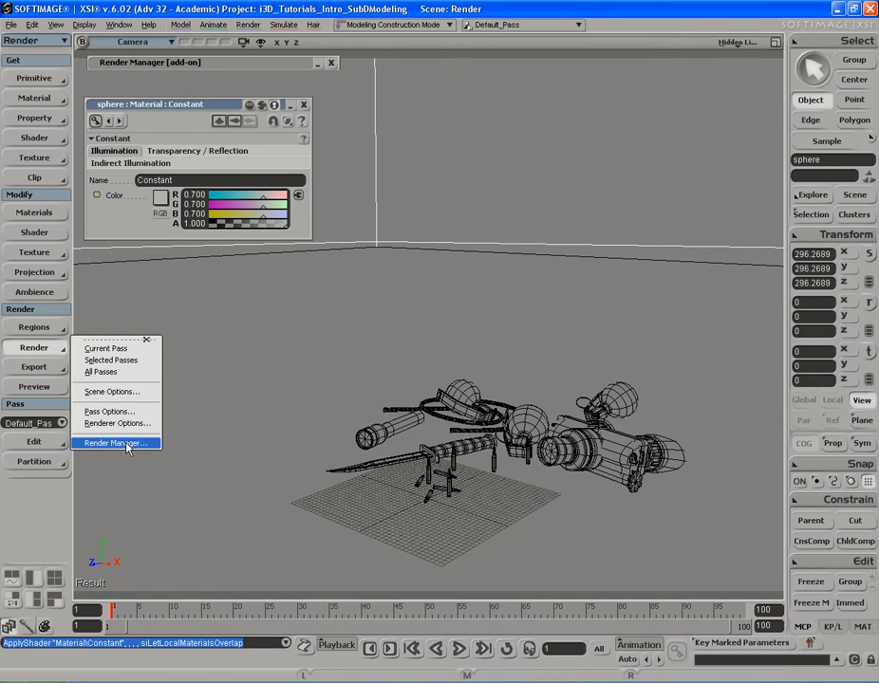
click(239, 65)
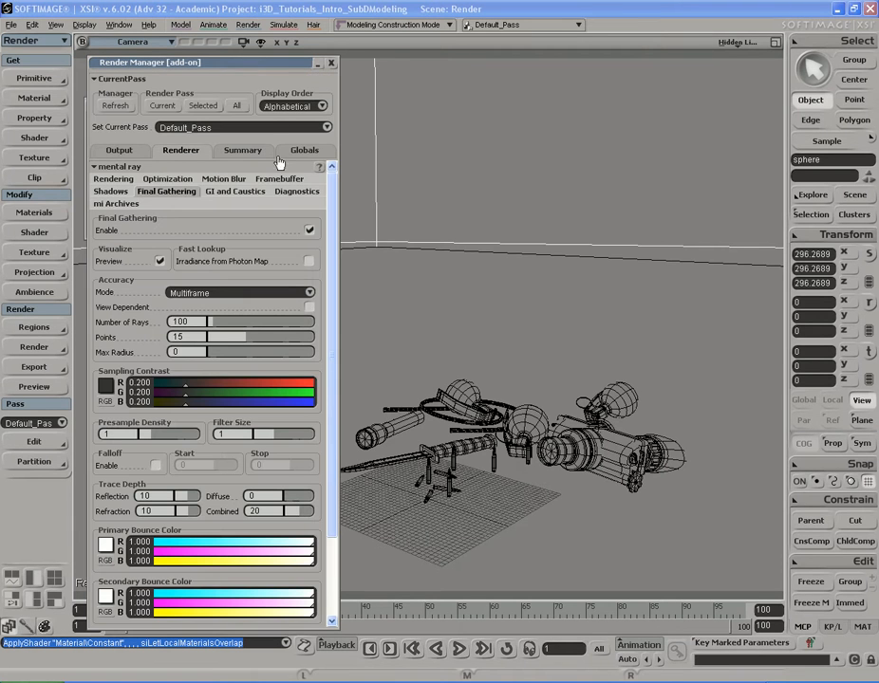
click(201, 323)
text(32)
key(Return)
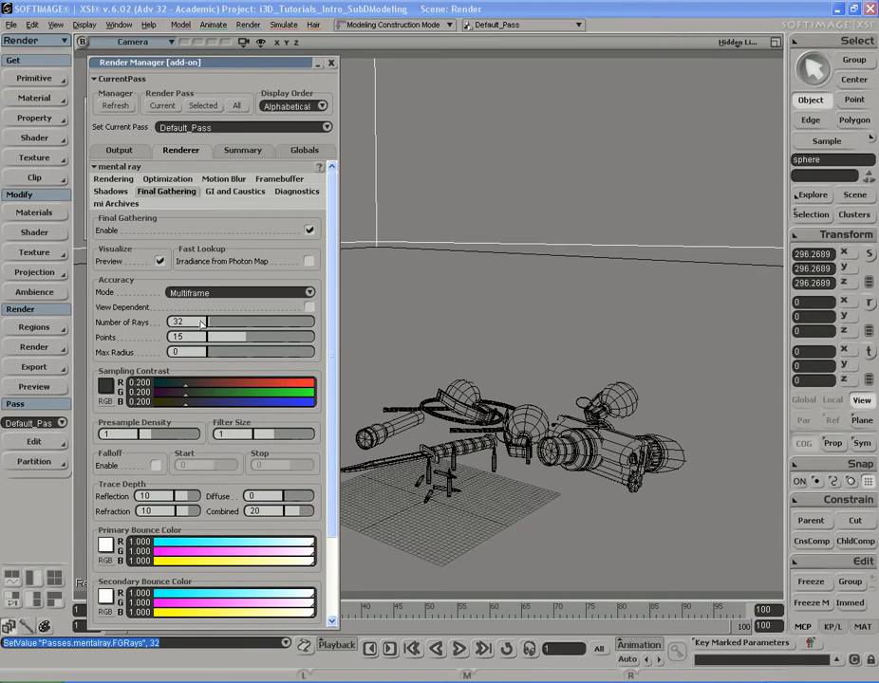
double_click(270, 63)
- Preview the reduced ray count with a render region over the props, and hide the region
key(q)
drag(311, 343, 699, 529)
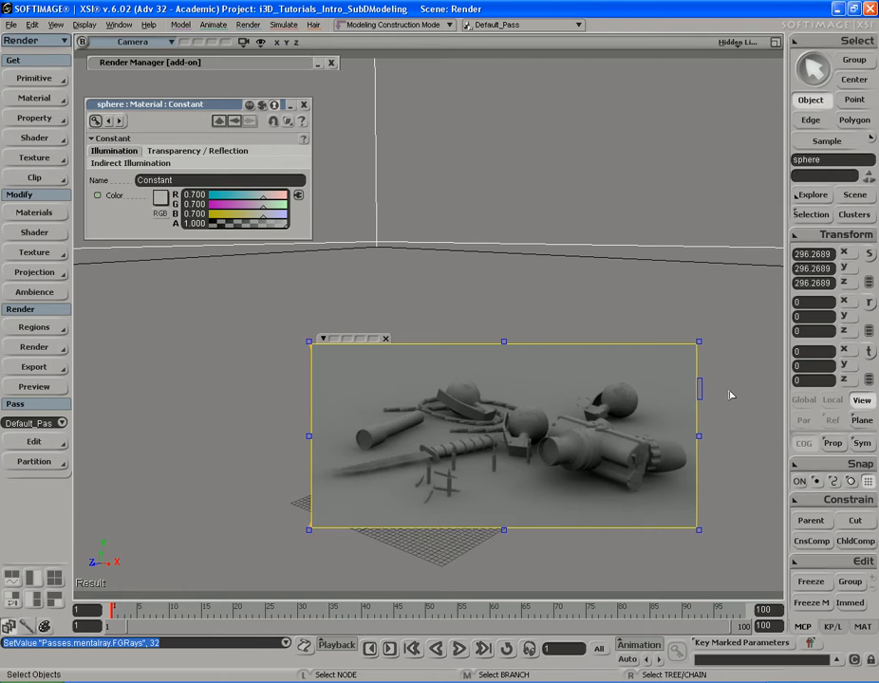
key(q)
middle_click(733, 447)
- Reframe the Camera view closer on the knife, bullets, flashlight and other props
key(s)
drag(651, 451, 576, 427)
middle_drag(576, 427, 465, 415)
right_drag(465, 415, 491, 427)
middle_drag(490, 427, 513, 418)
drag(514, 417, 509, 397)
right_drag(509, 396, 531, 401)
key(space)
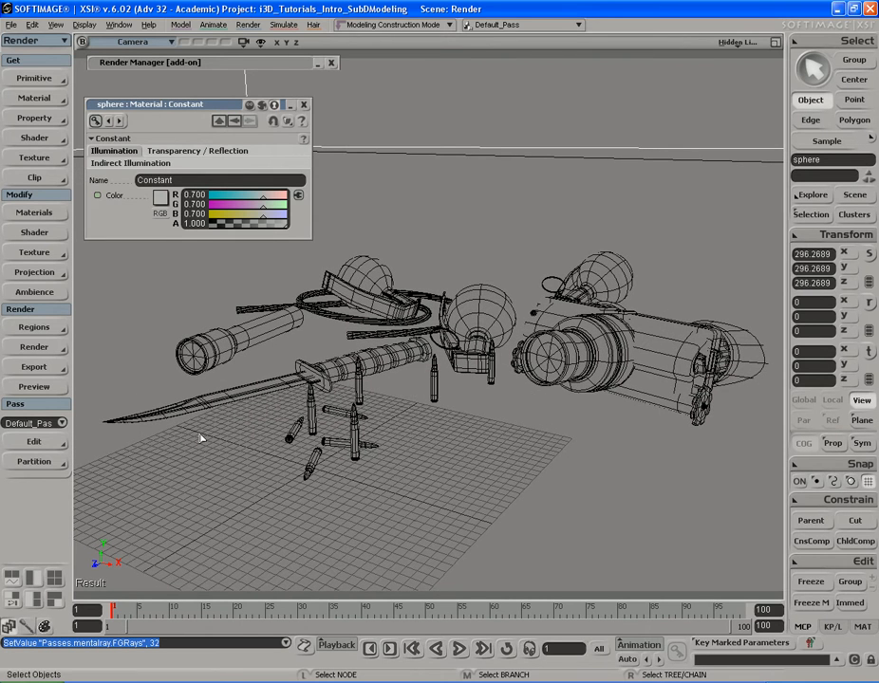
- Start a render preview, abort it, and override the pass output resolution with a custom 600 x 450 format
click(38, 388)
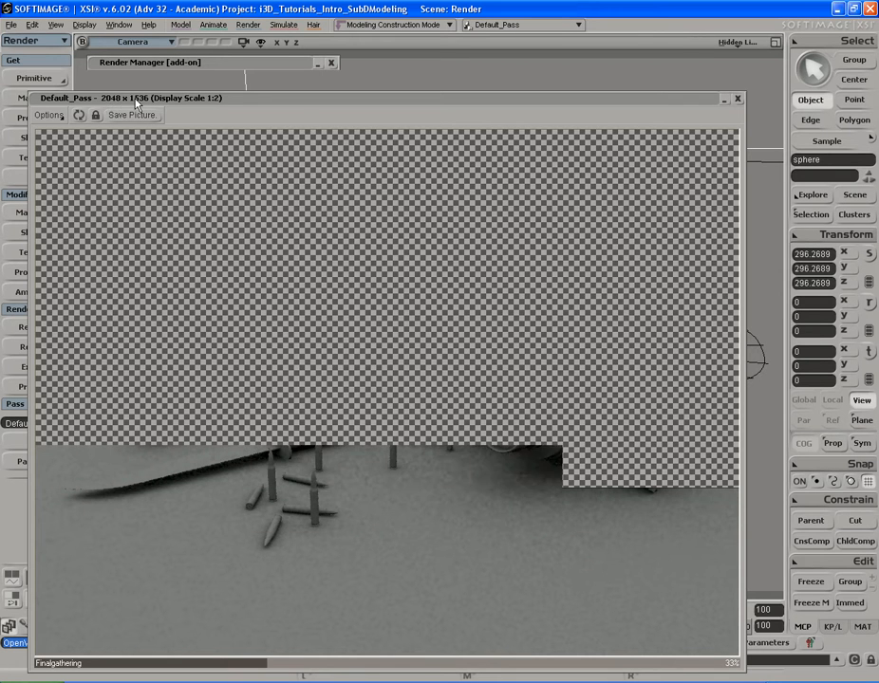
click(738, 100)
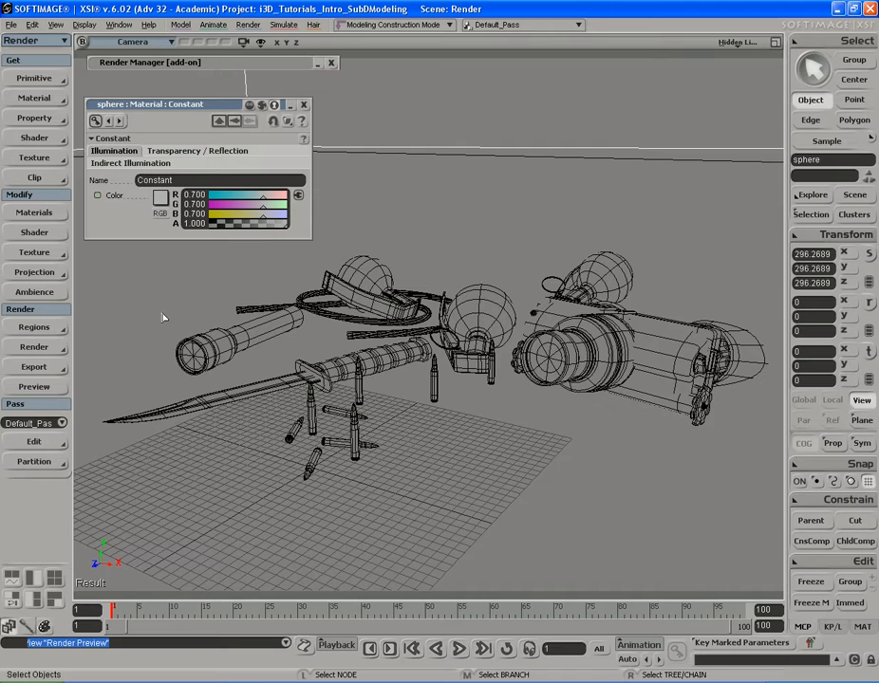
click(202, 64)
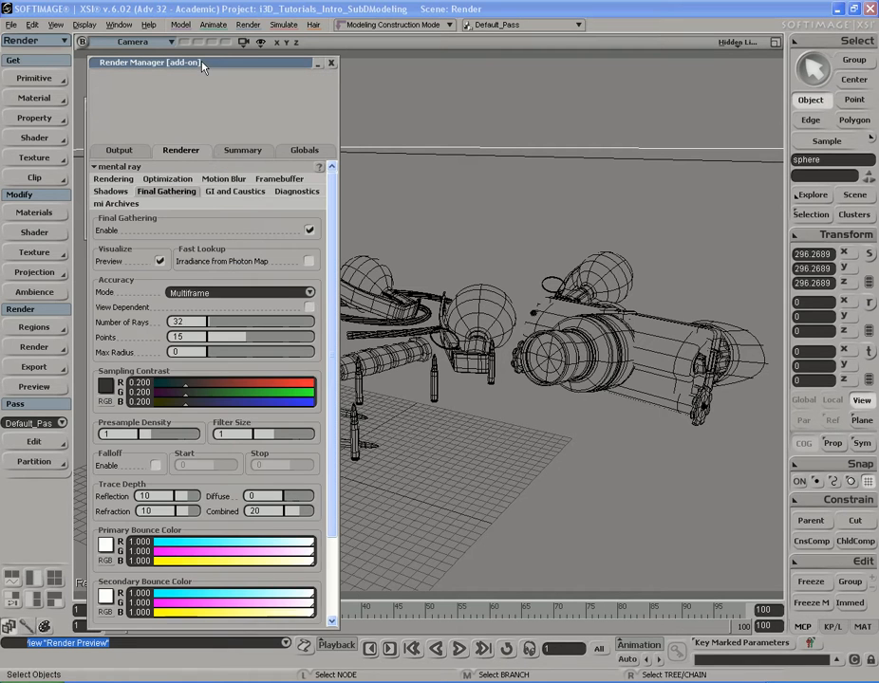
click(119, 151)
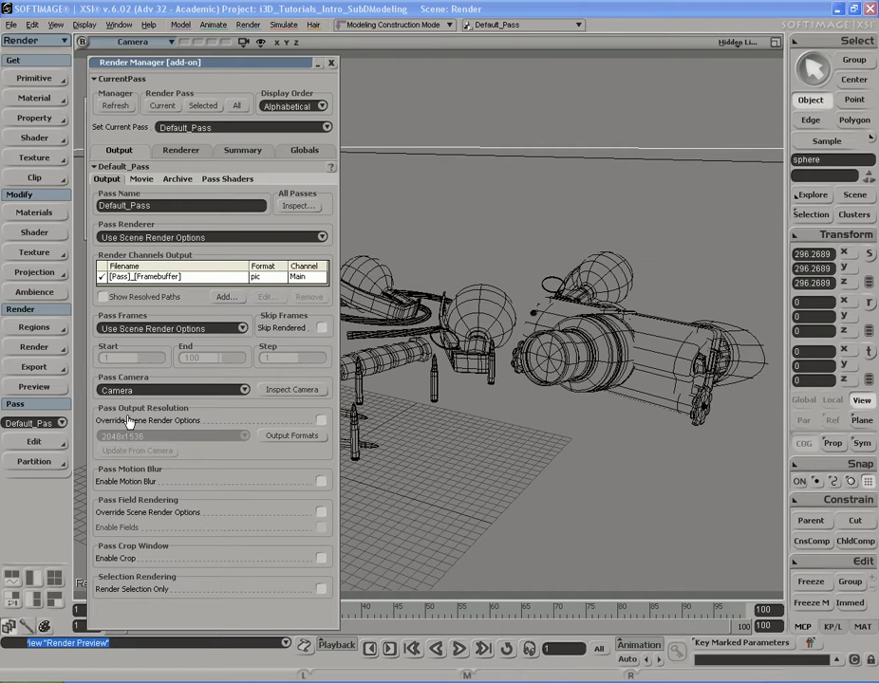
click(324, 422)
click(217, 438)
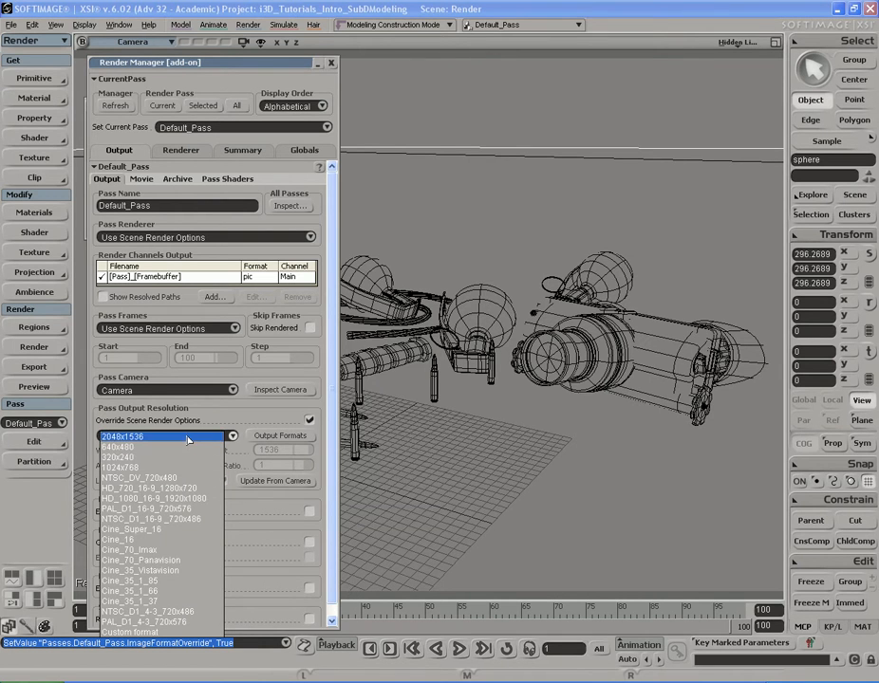
click(152, 633)
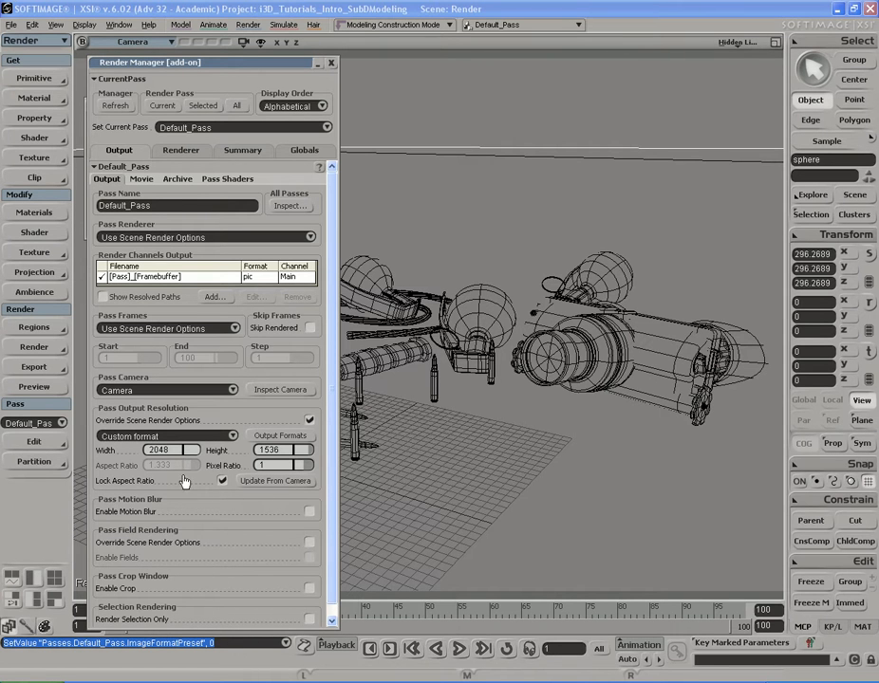
click(175, 452)
text(600)
key(Return)
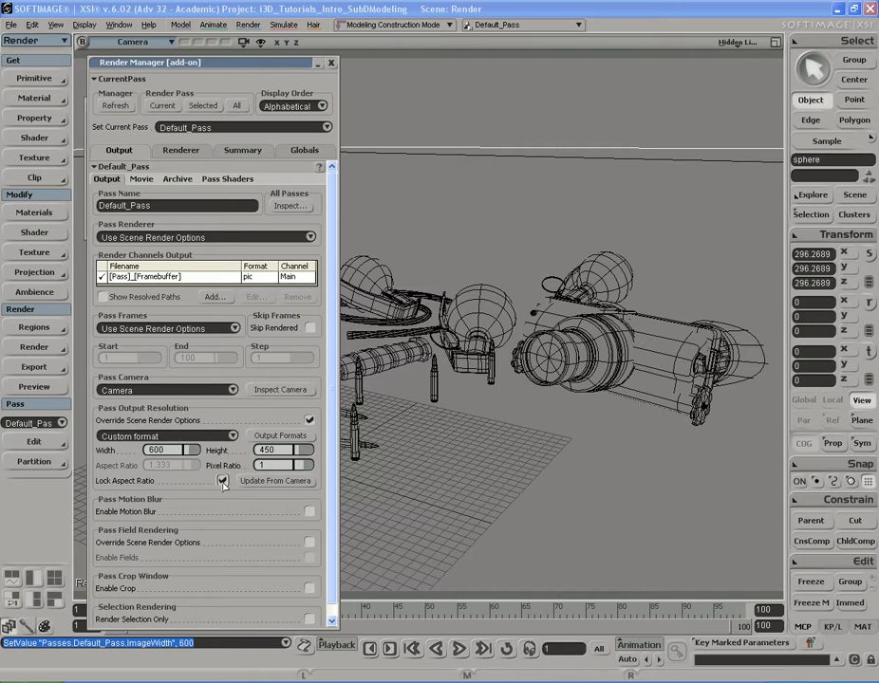
drag(187, 452, 185, 452)
click(178, 454)
text(6)
key(Return)
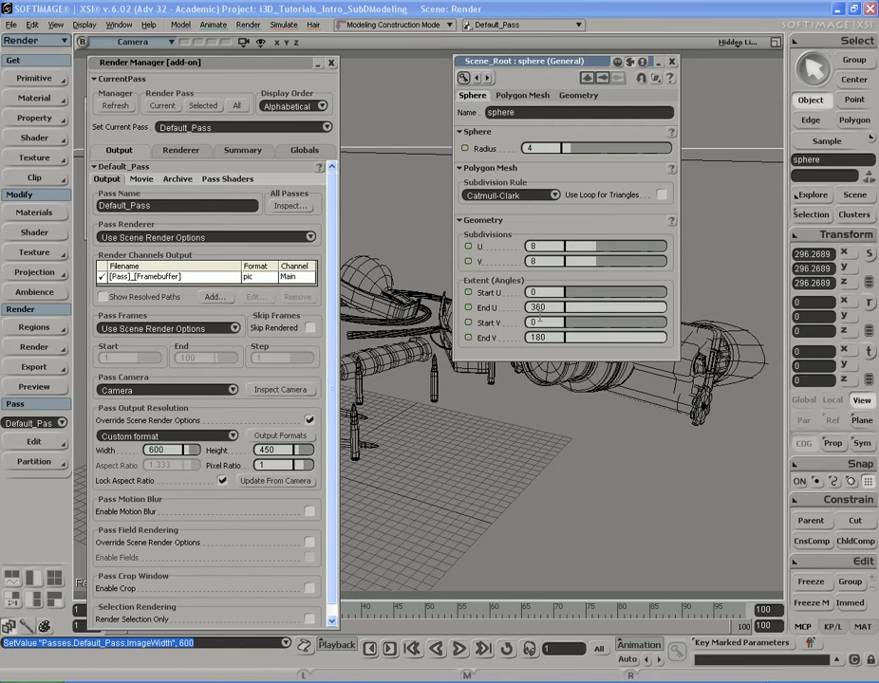
click(673, 62)
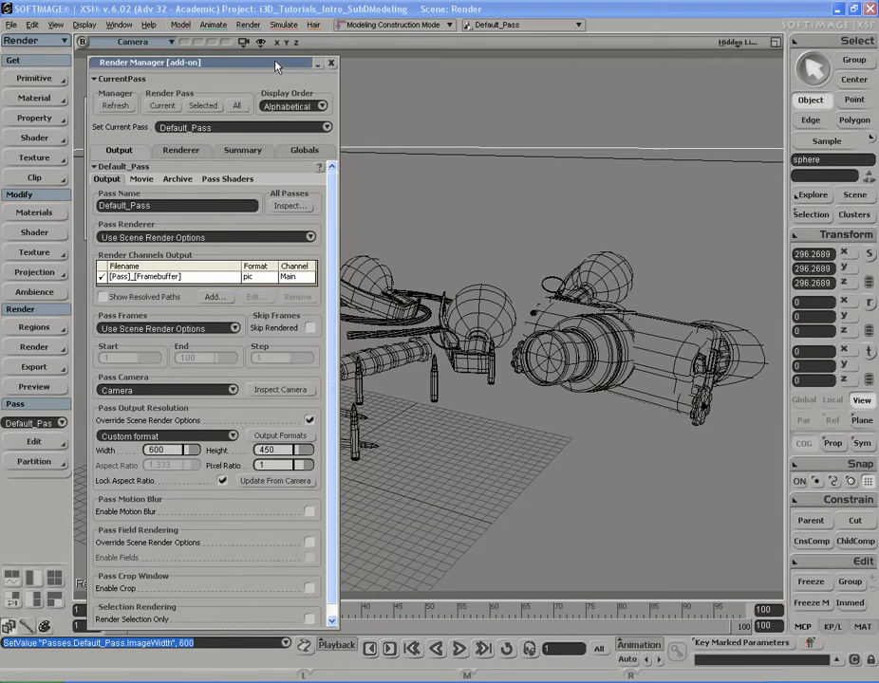
- Collapse the Render Manager and check the pass in a 600 x 450 render preview
click(317, 63)
click(34, 386)
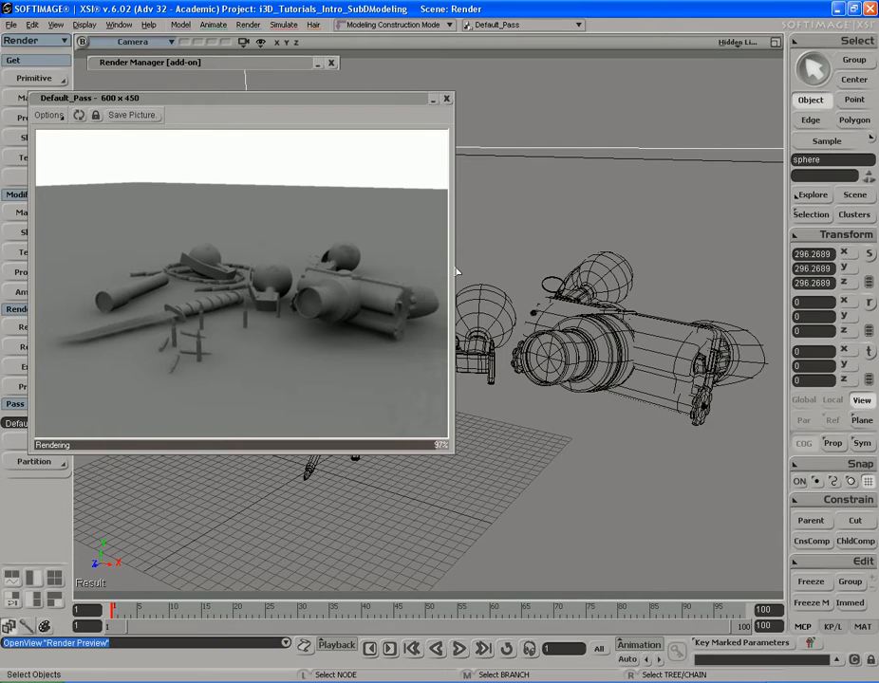
click(448, 99)
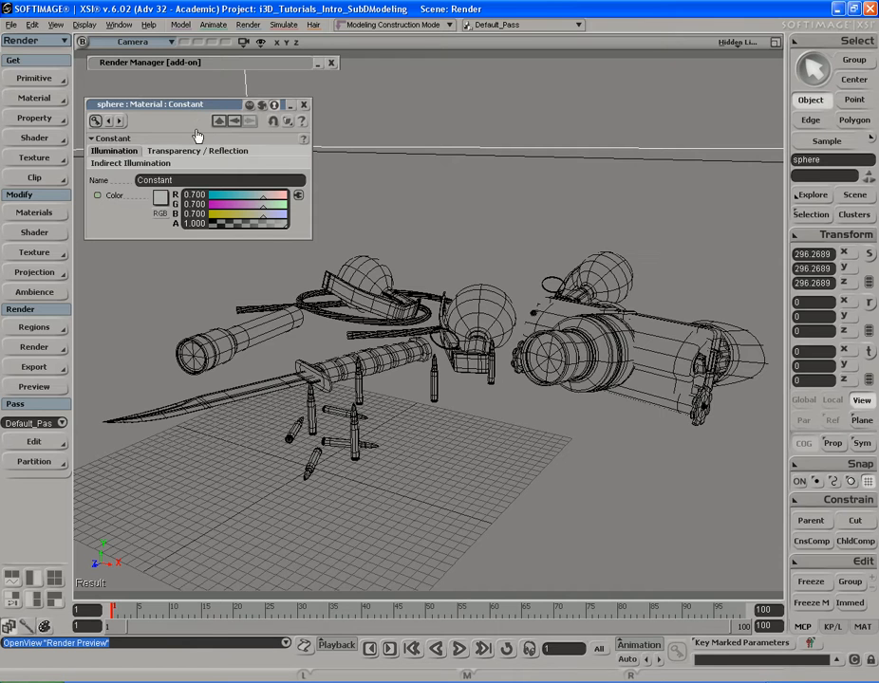
- Set the sphere's Constant material colour to pure white (1.000 for R, G and B), and check it in a render preview
click(161, 198)
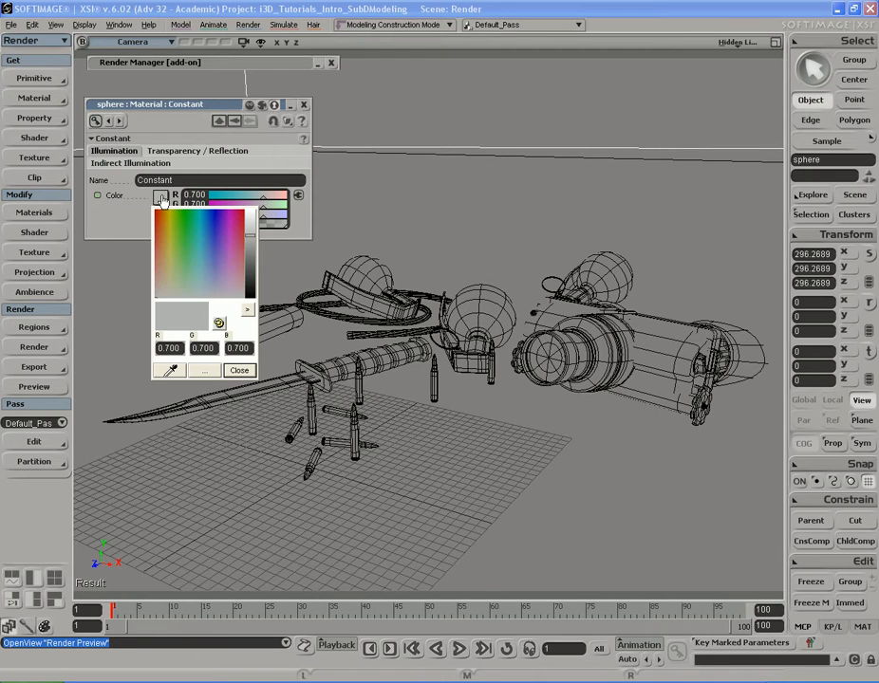
drag(252, 242, 251, 211)
click(237, 371)
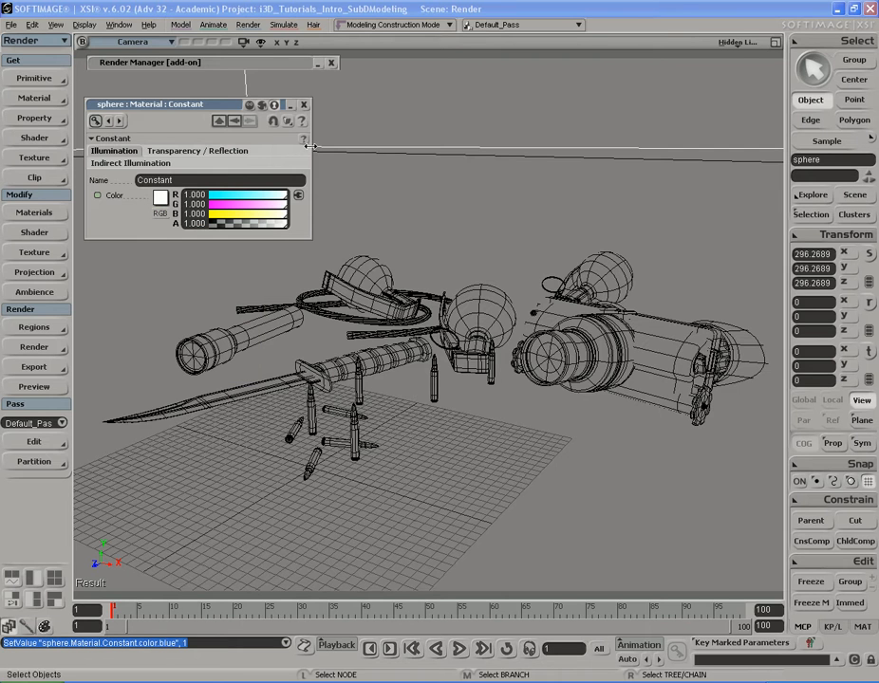
click(304, 104)
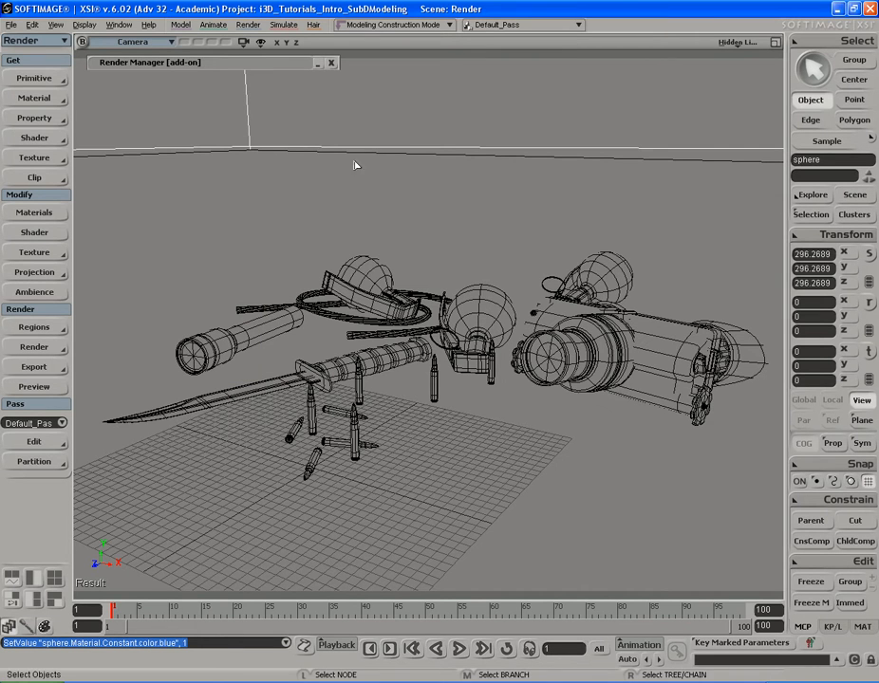
click(57, 386)
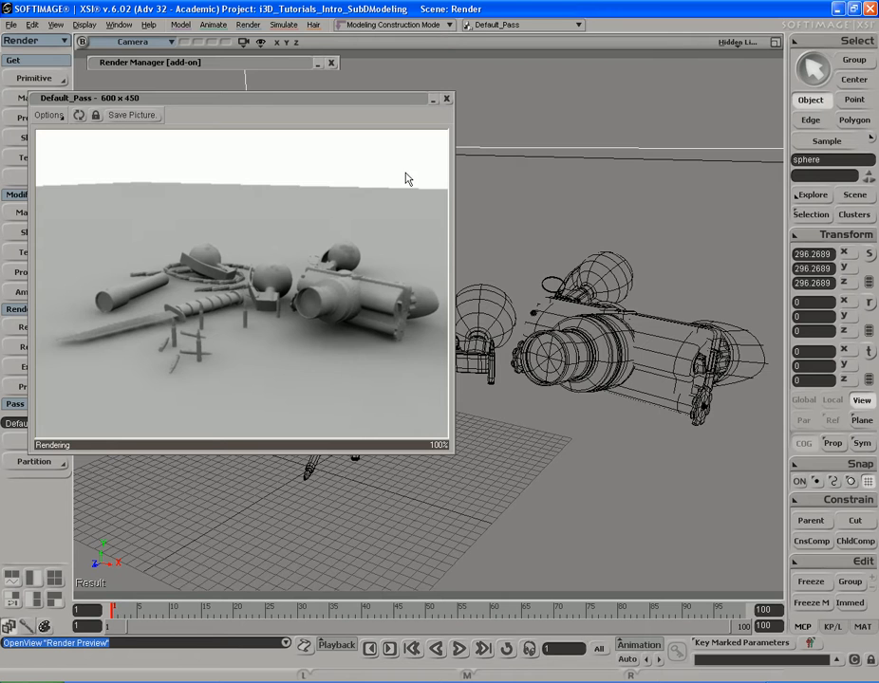
click(447, 99)
- Orbit the Camera view to a higher angle looking down on the props, so the horizon leaves the frame
key(s)
right_drag(463, 186, 463, 206)
drag(463, 206, 459, 187)
key(space)
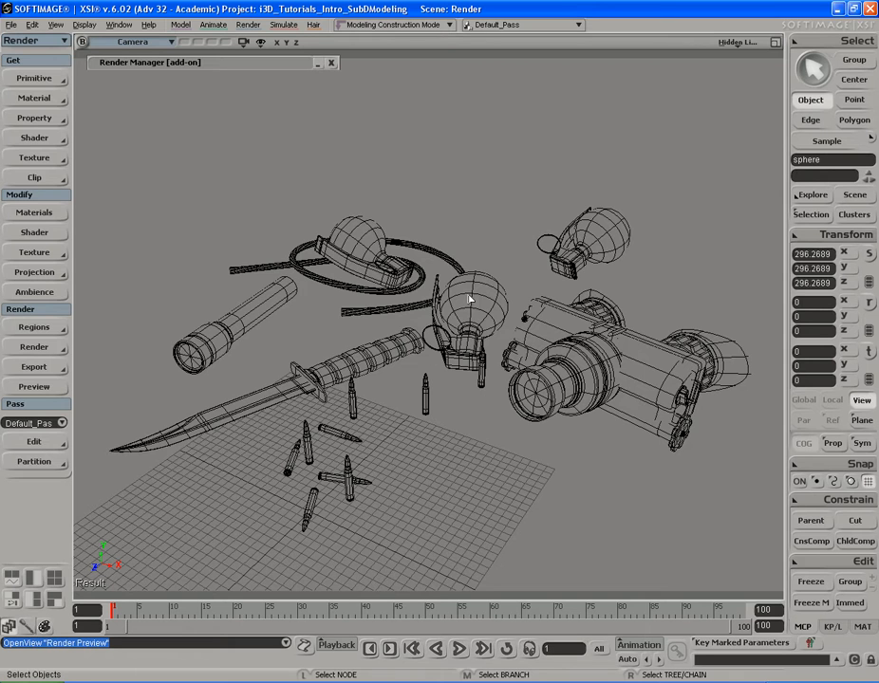
- Set the Final Gathering number of rays to 256 and points to 8 in the mental ray renderer options
double_click(249, 66)
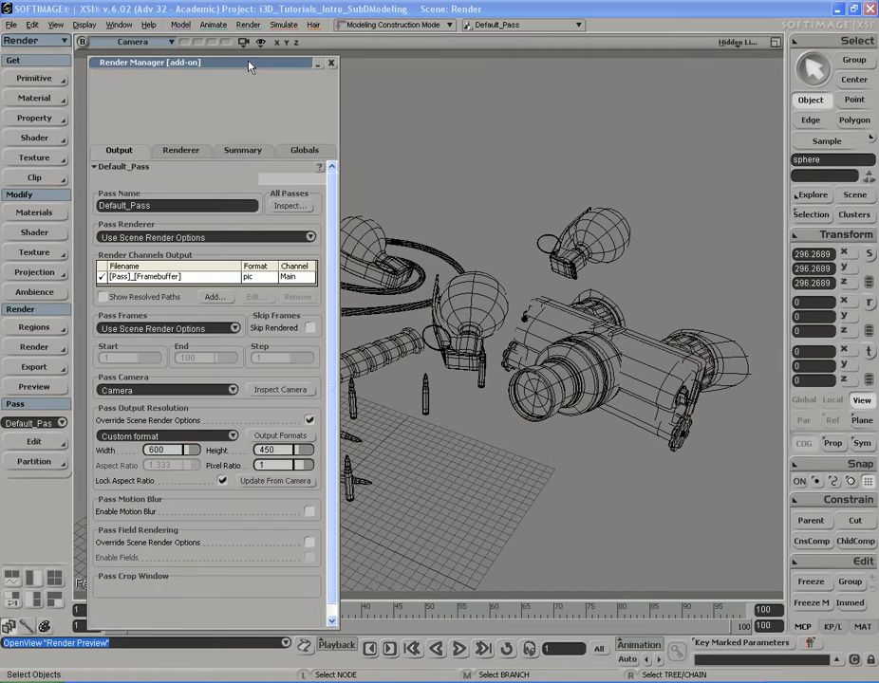
click(181, 151)
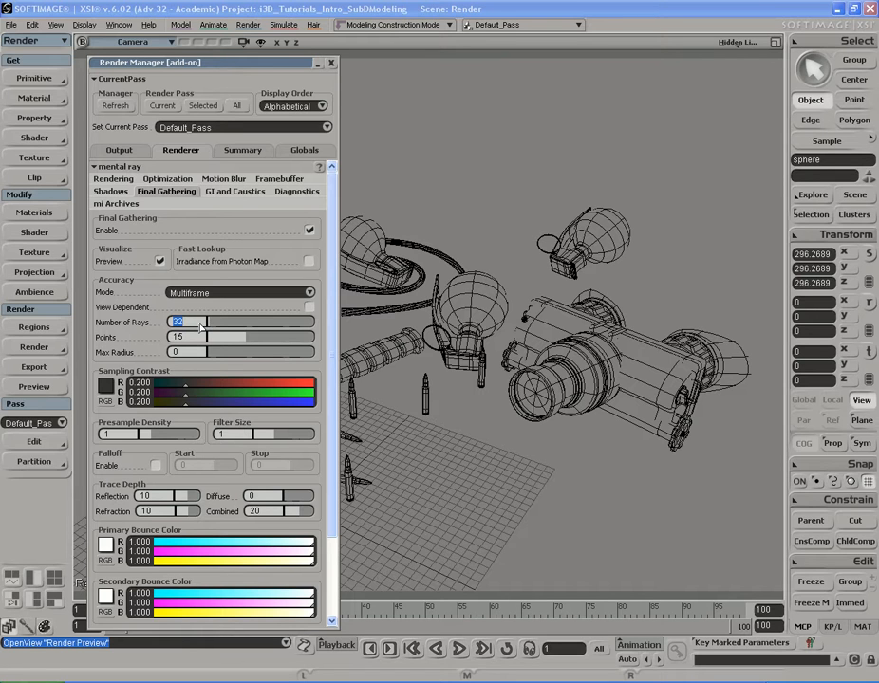
text(2)
key(Return)
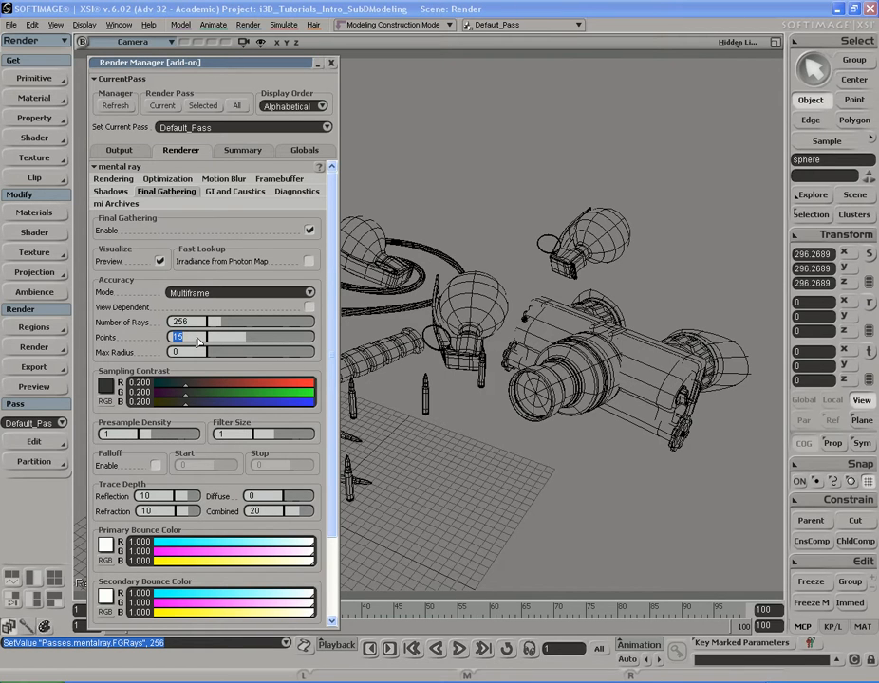
text(8)
key(Return)
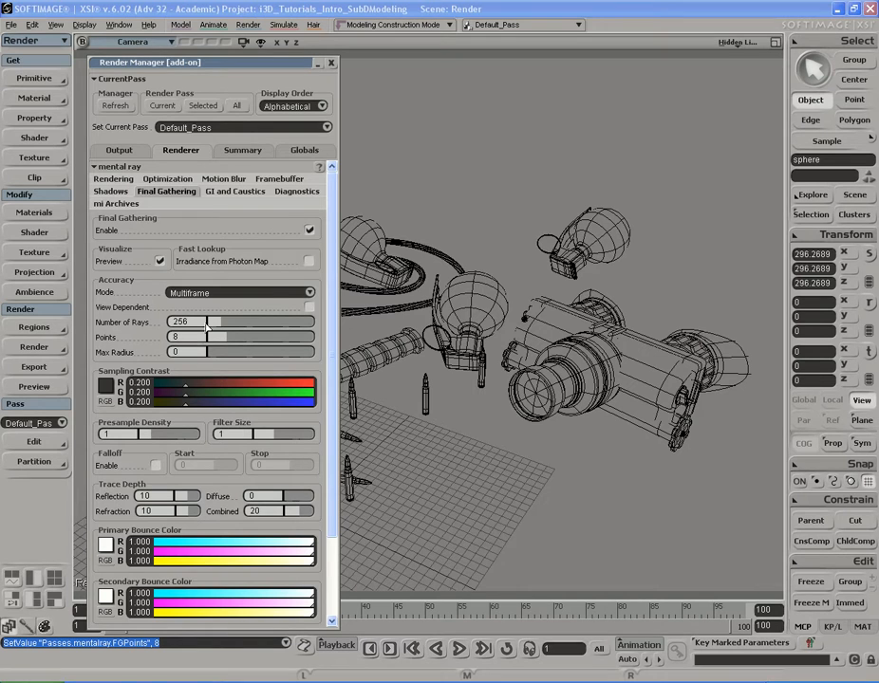
- Check the new Final Gathering accuracy in a render preview, and clear the object selection
click(35, 387)
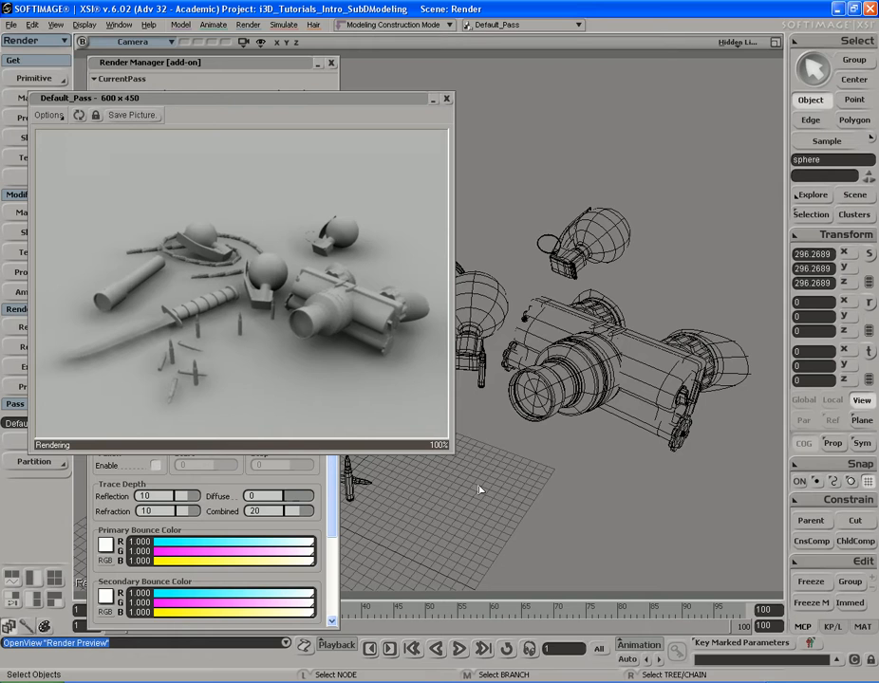
click(448, 100)
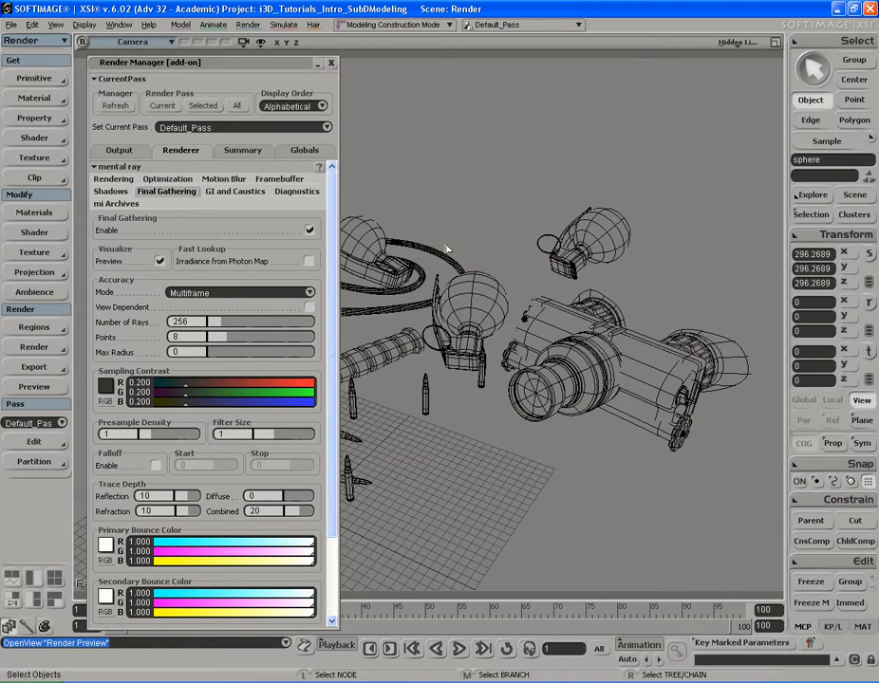
click(452, 245)
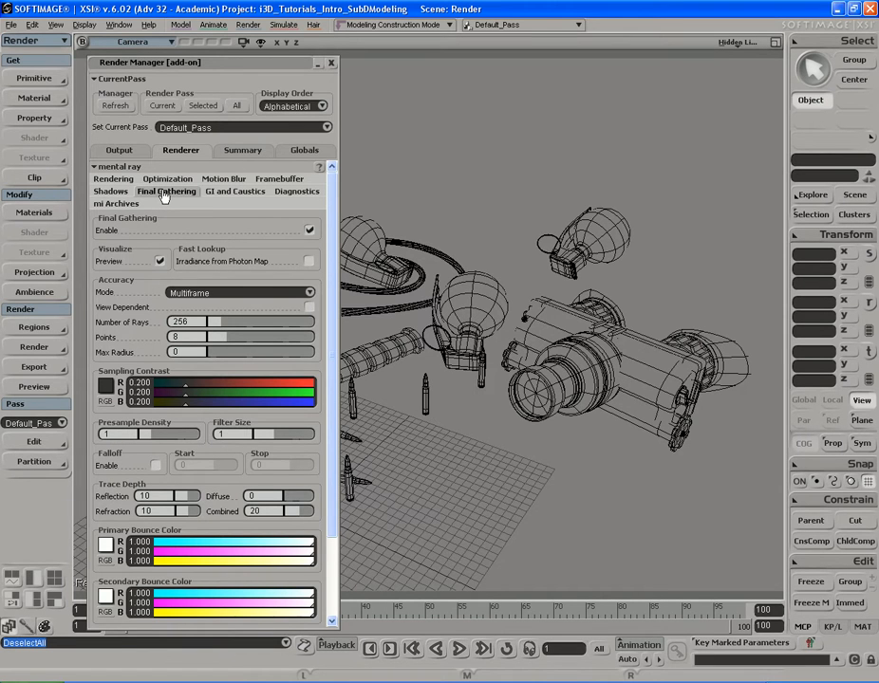
- Set the mental ray aliasing min level to 1, max level to 2, and sampling contrast to 0.05 for R, G, B and A
click(113, 179)
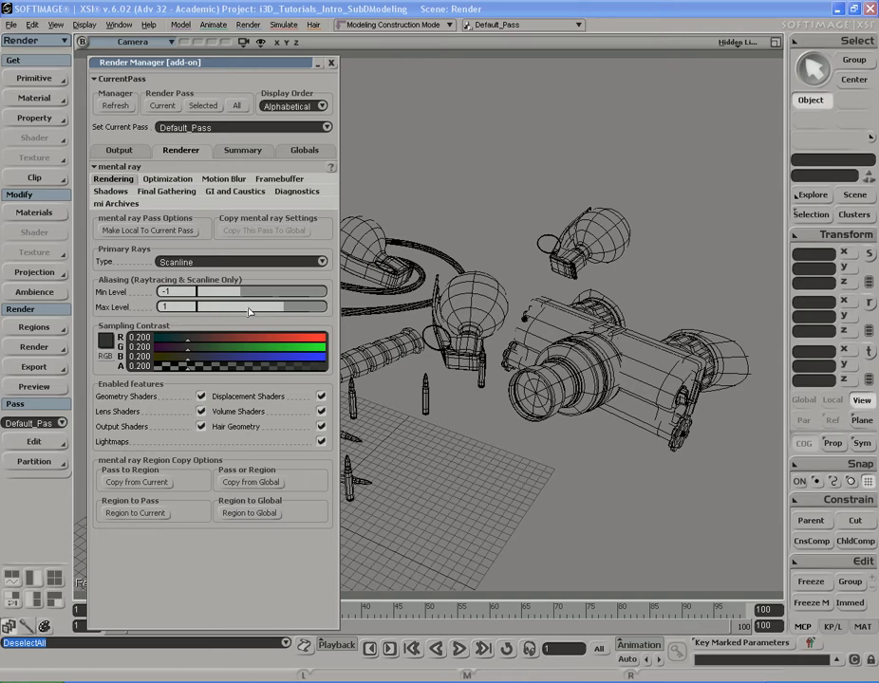
drag(241, 293, 304, 308)
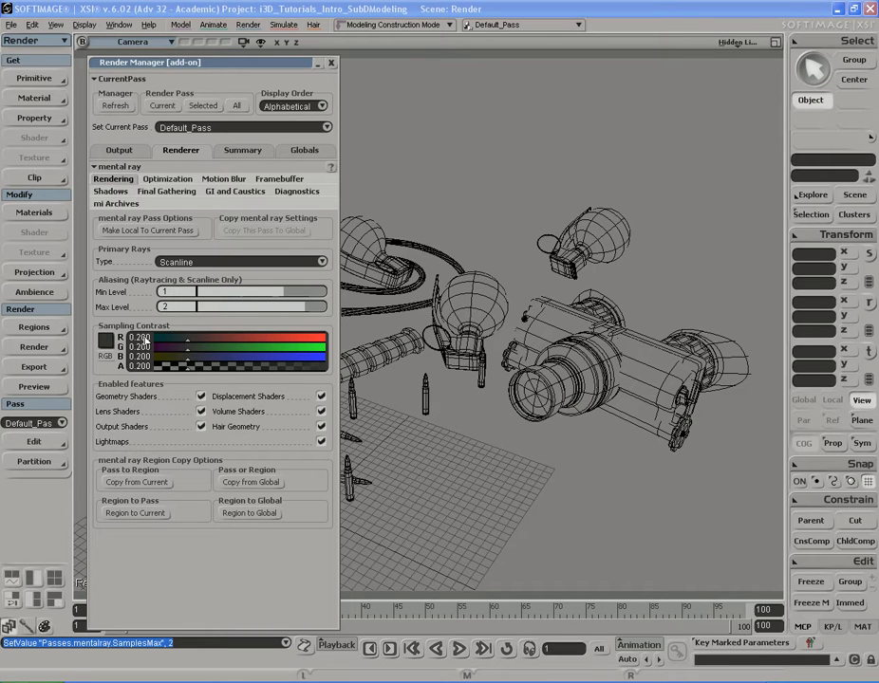
click(145, 339)
key(BackSpace)
text(0.05)
key(Tab)
text(0.05)
key(Tab)
text(0.05)
key(Tab)
text(0.05)
key(Return)
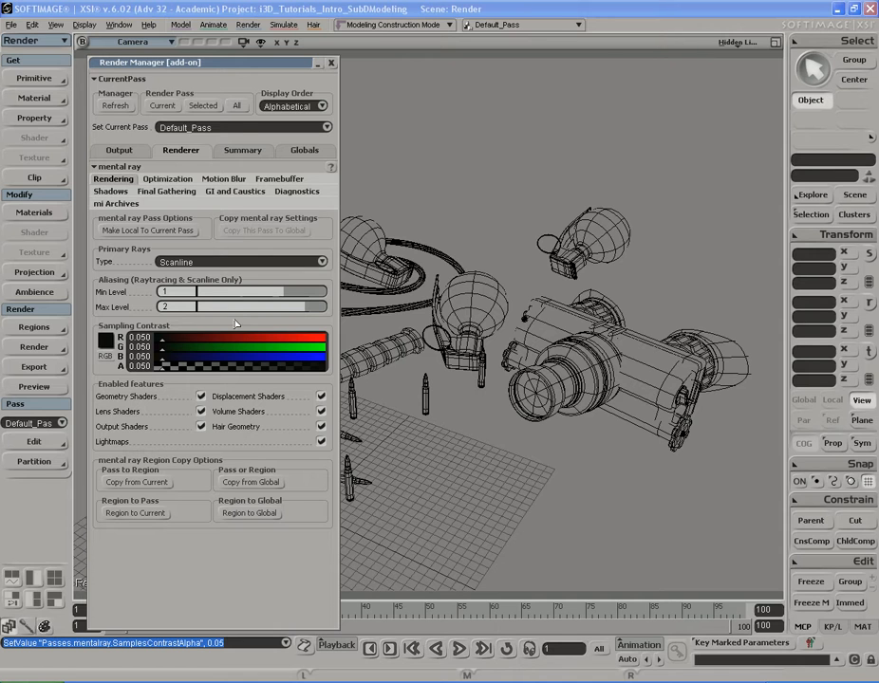
double_click(255, 64)
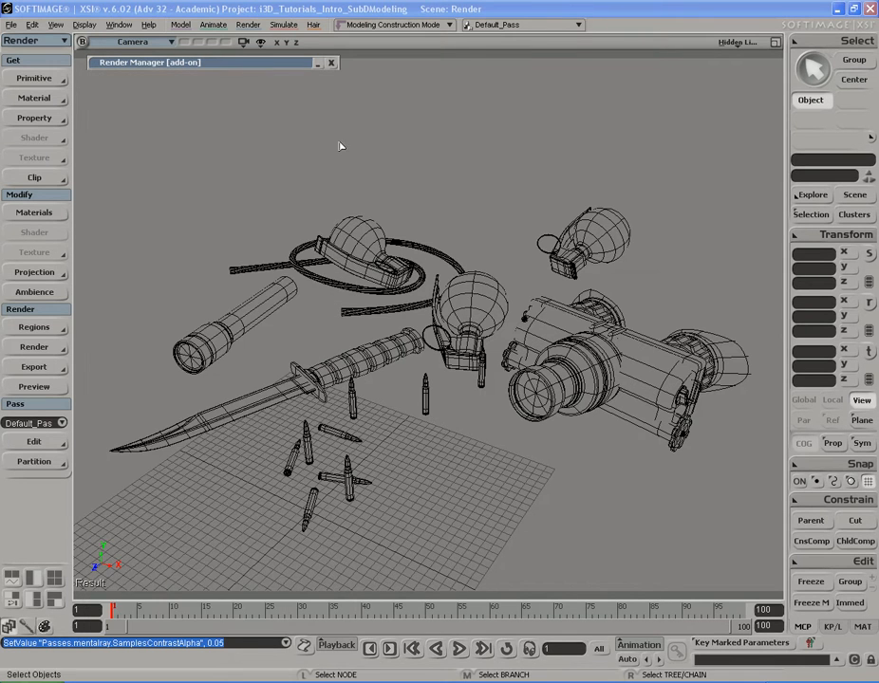
- Render a preview of the pass with the finer antialiasing settings, inspect the props, and close the preview
middle_click(435, 195)
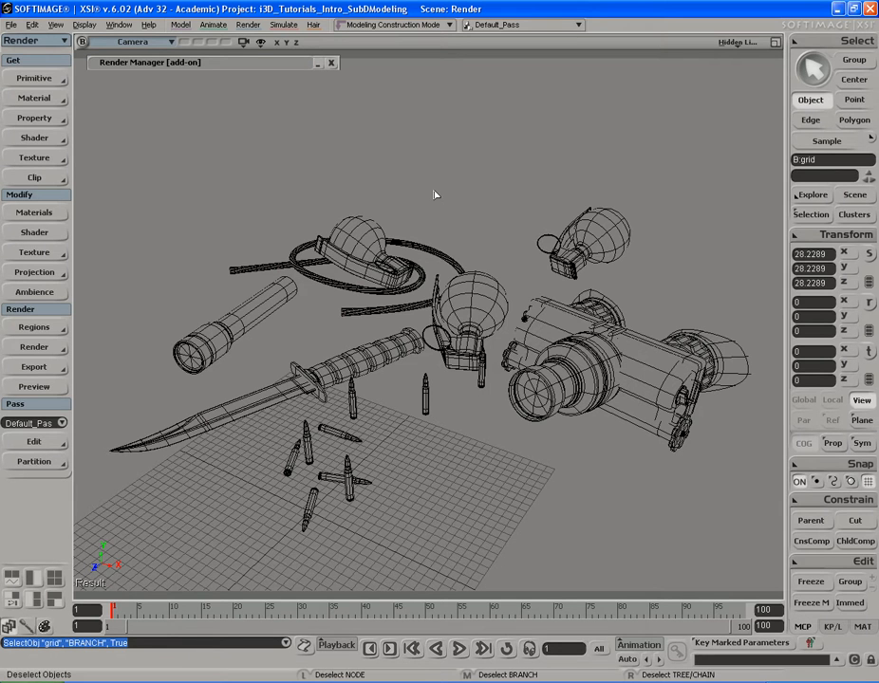
click(435, 194)
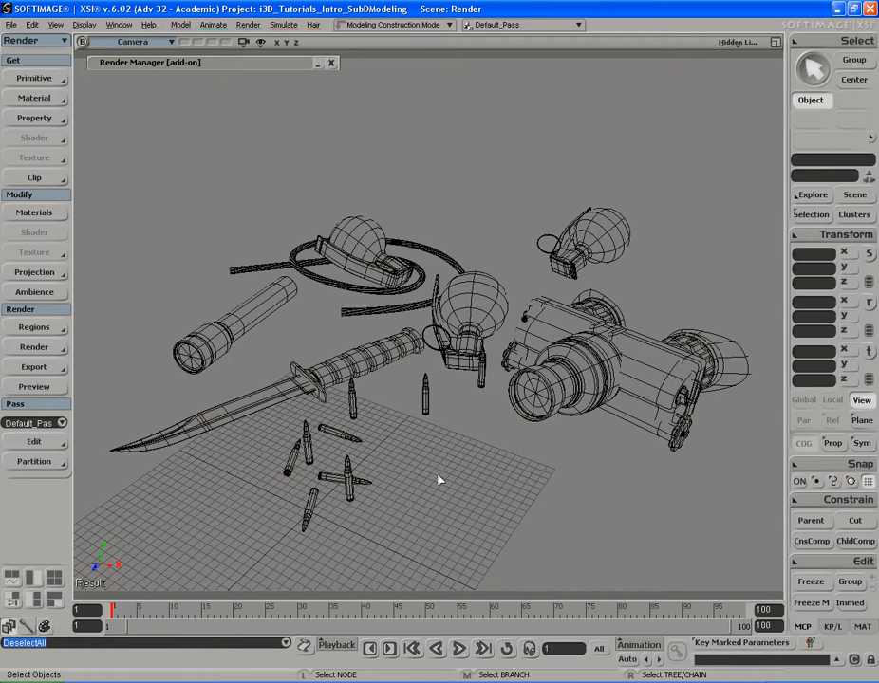
click(43, 390)
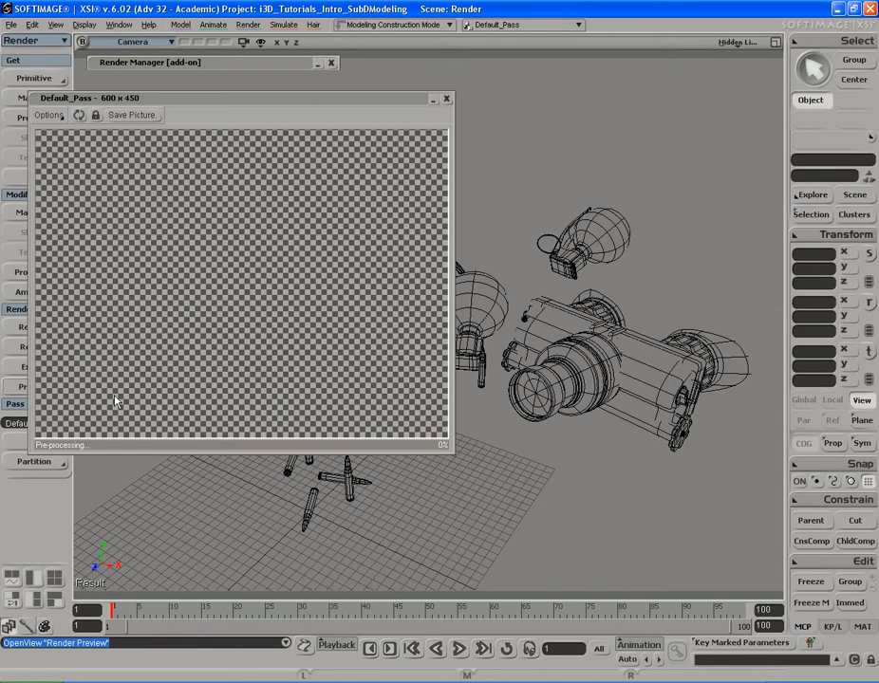
middle_click(497, 480)
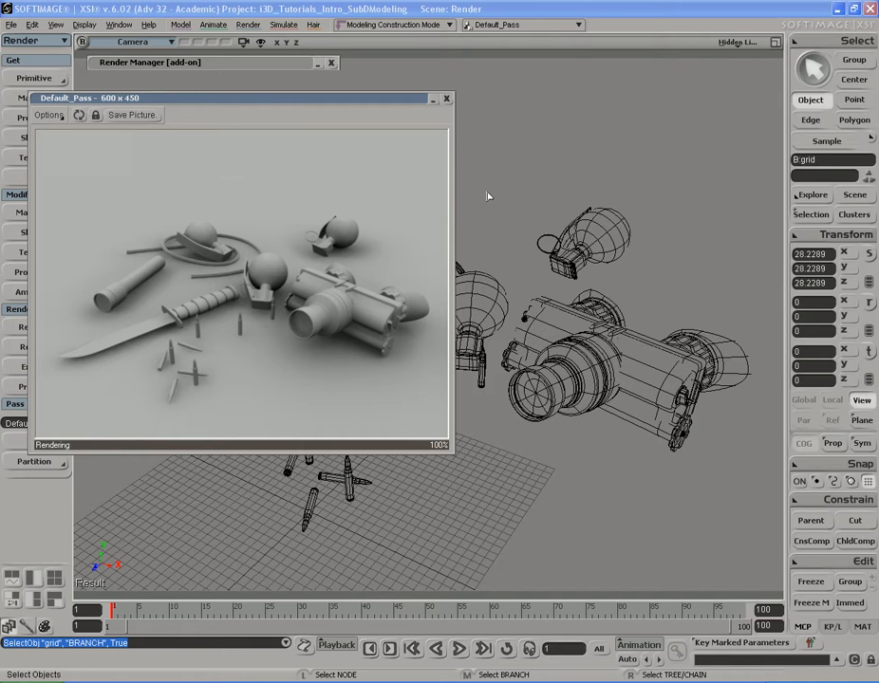
click(447, 99)
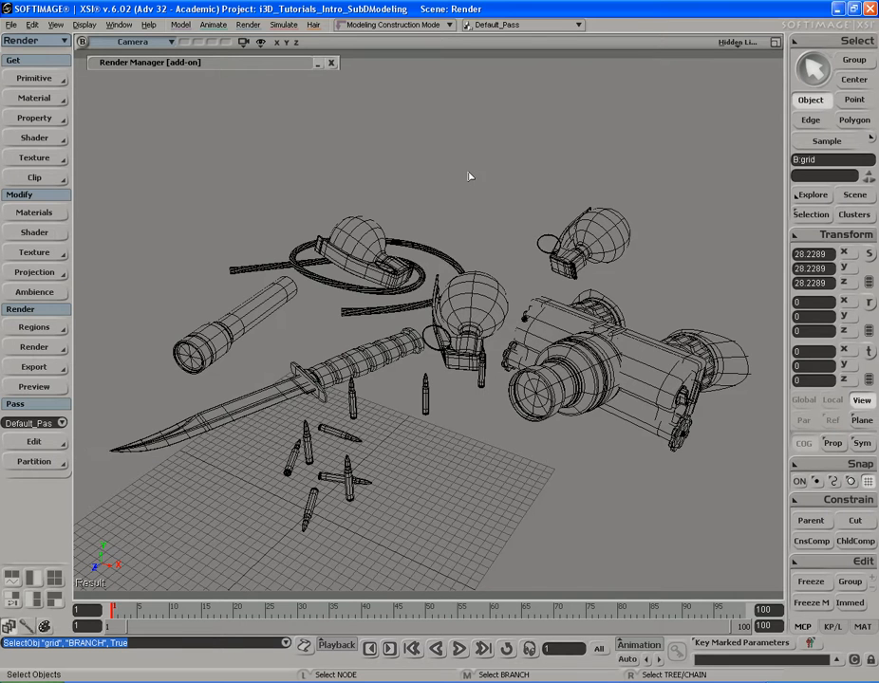